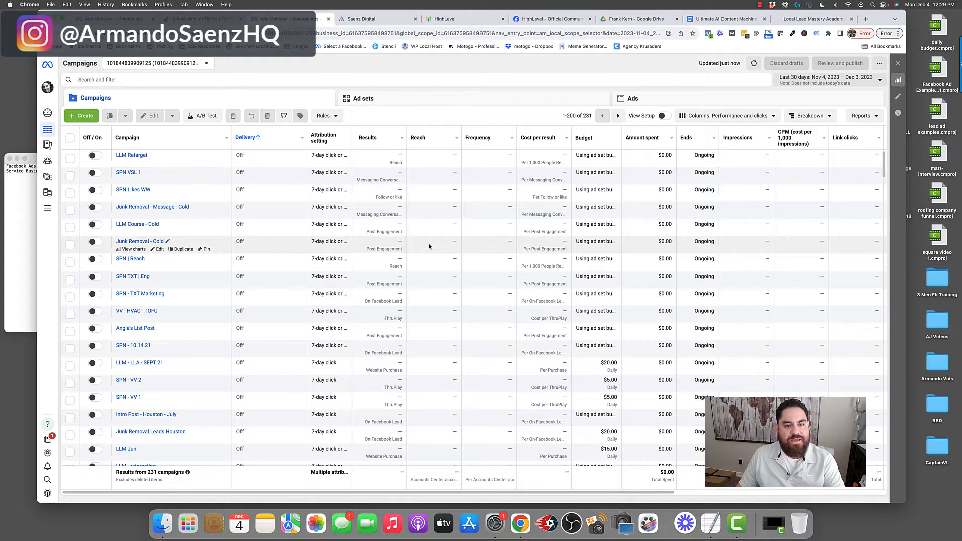
- Create a new campaign with the Engagement objective
scroll(429, 246, right, 1)
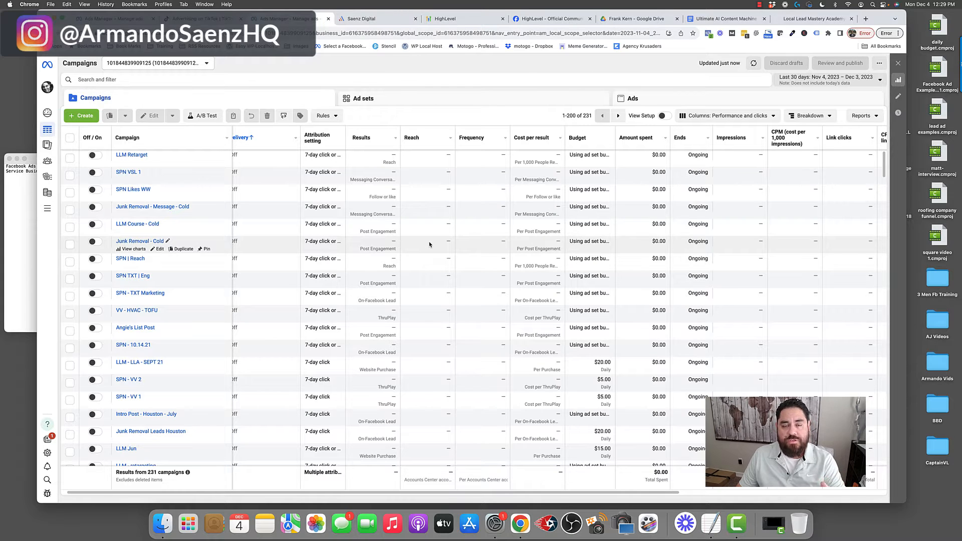
click(83, 117)
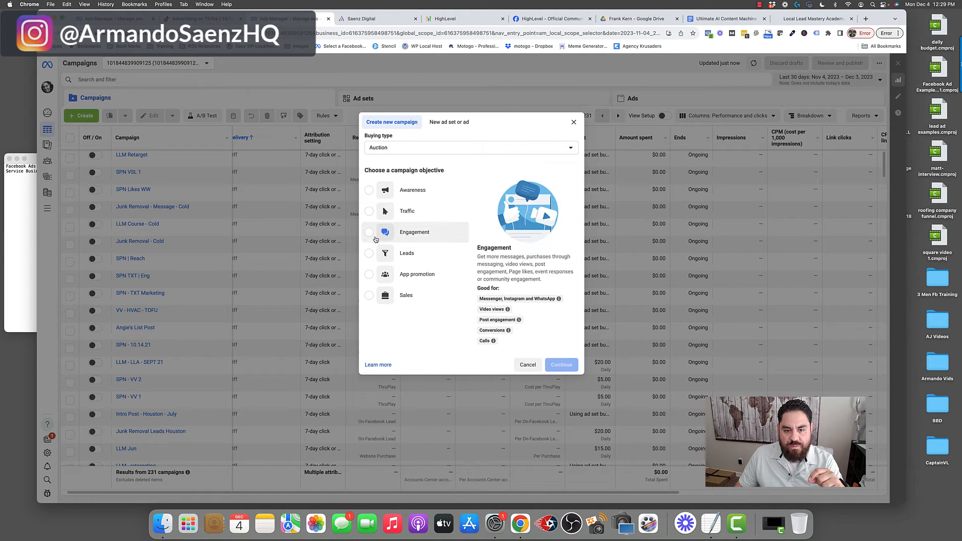
click(371, 232)
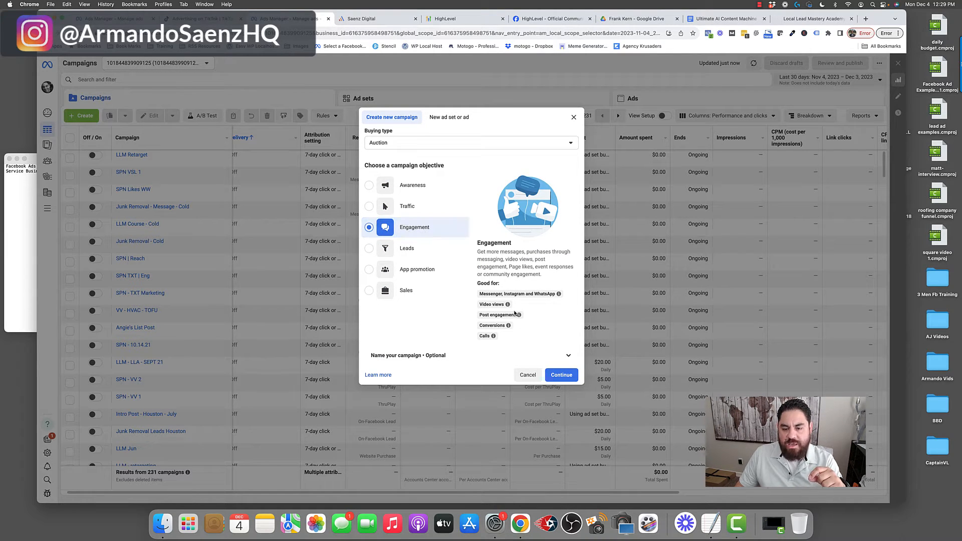
click(562, 375)
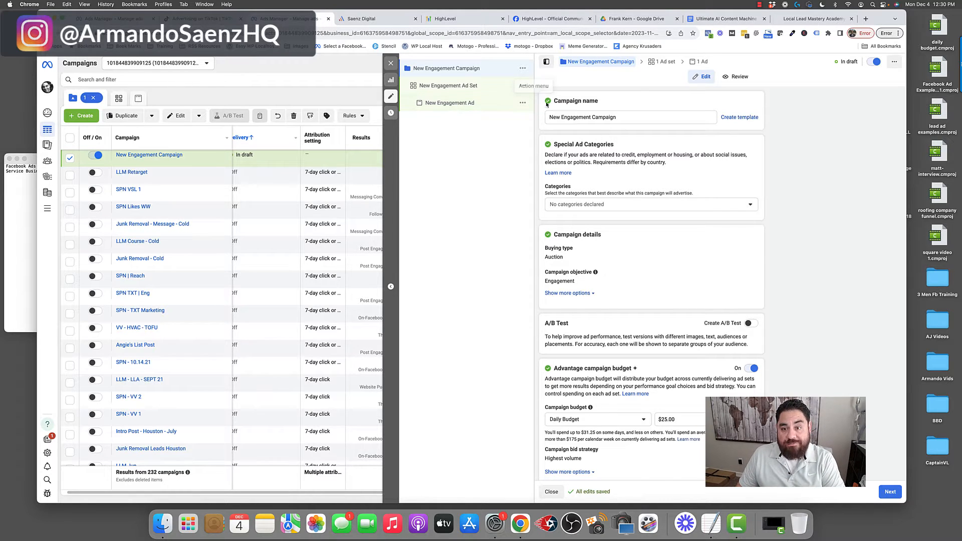
- Rename the campaign to Demo
drag(554, 100, 535, 117)
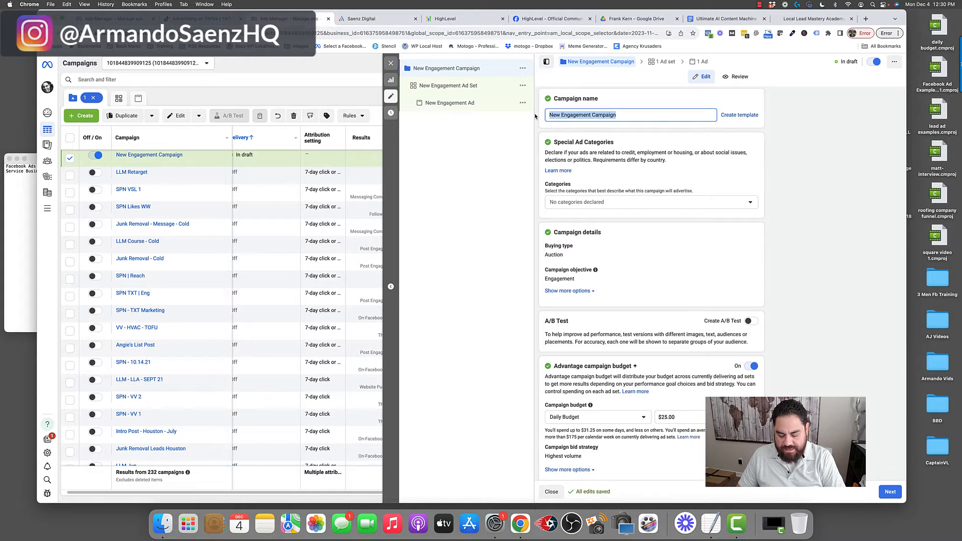
text(Demo)
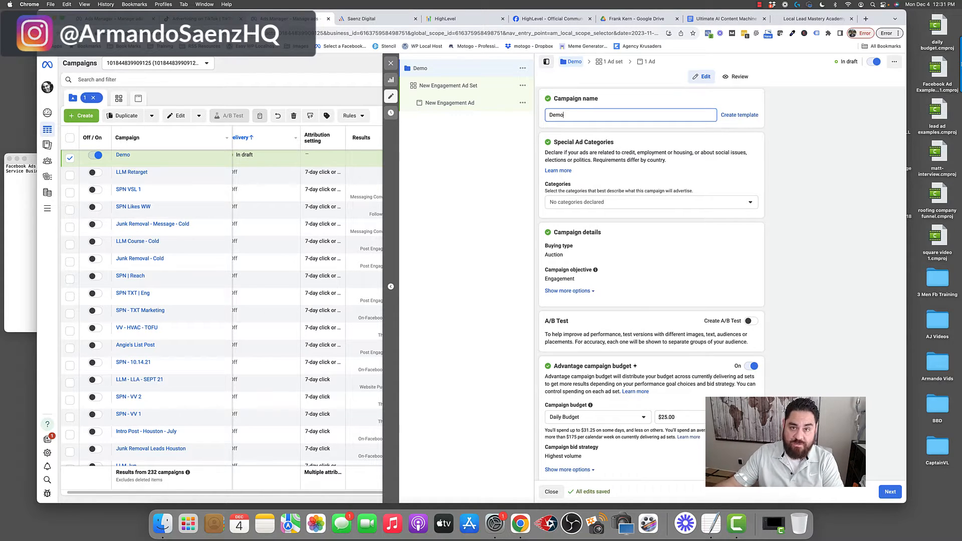
- Check the Special Ad Categories options and switch off Advantage campaign budget for the Demo campaign
scroll(553, 132, down, 1)
drag(554, 132, 655, 142)
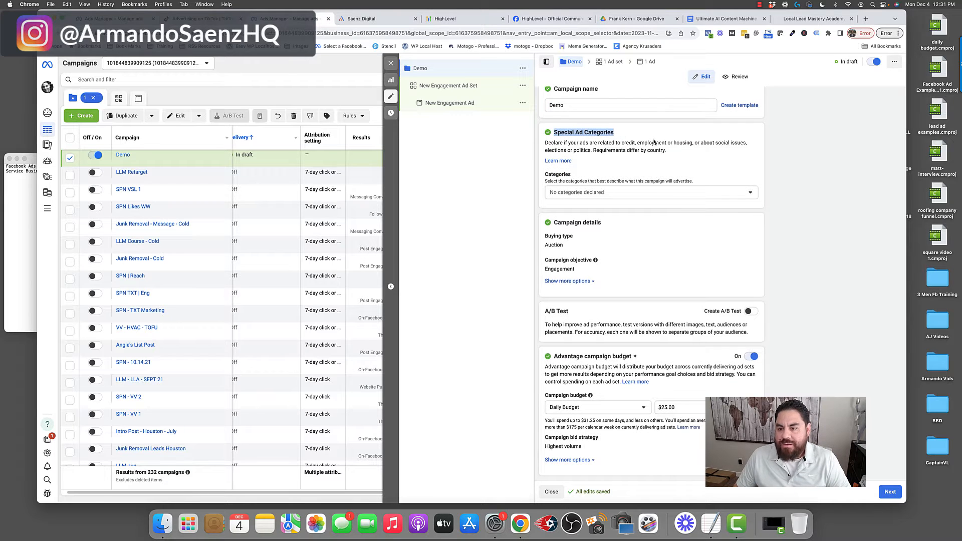
click(752, 193)
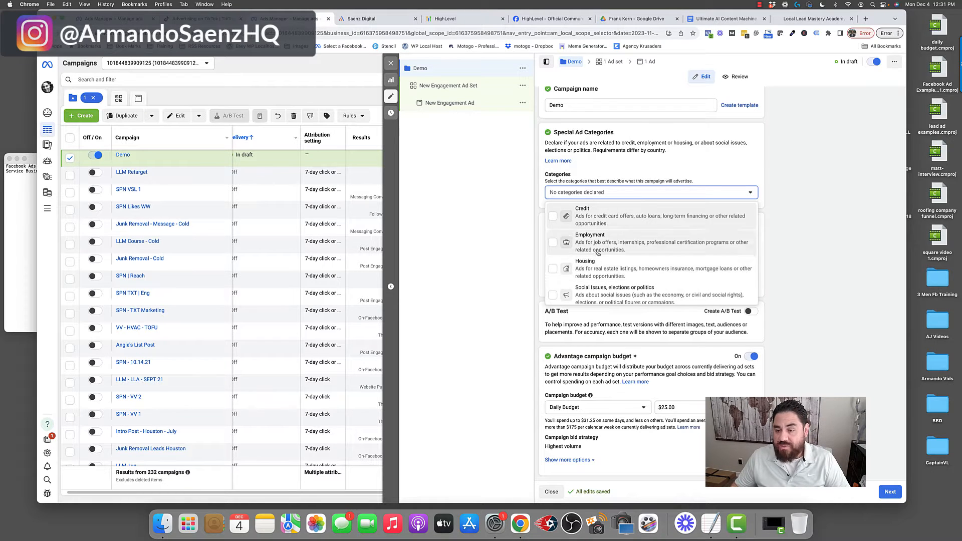
click(728, 177)
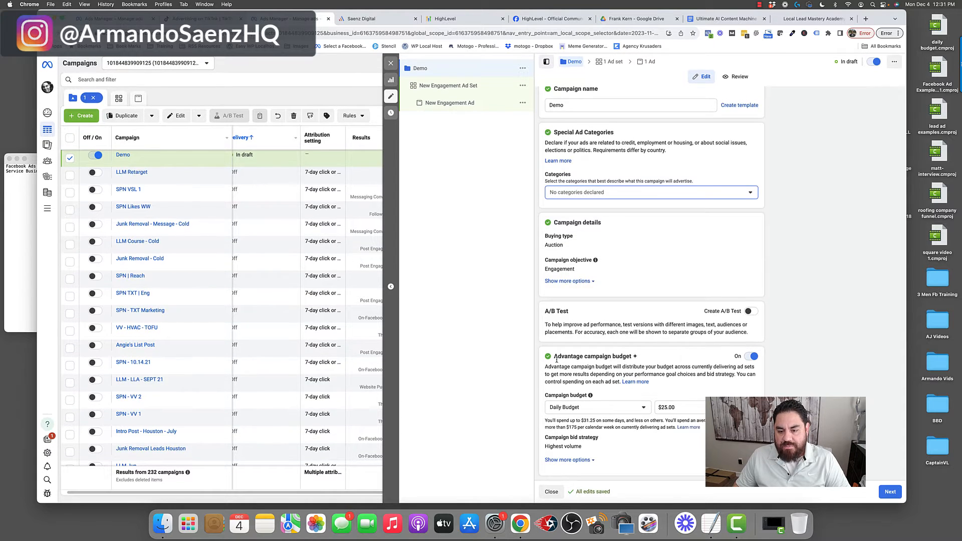
drag(554, 358, 639, 361)
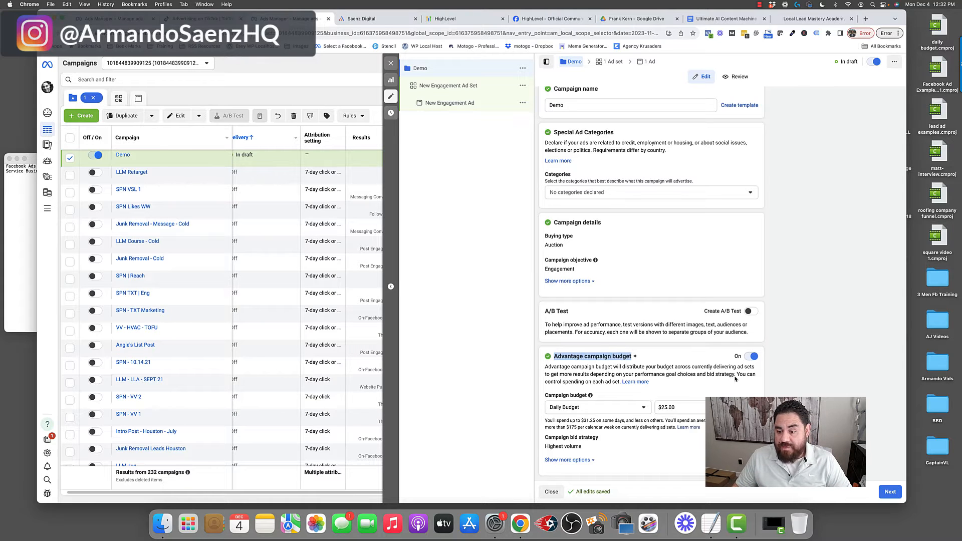
click(752, 357)
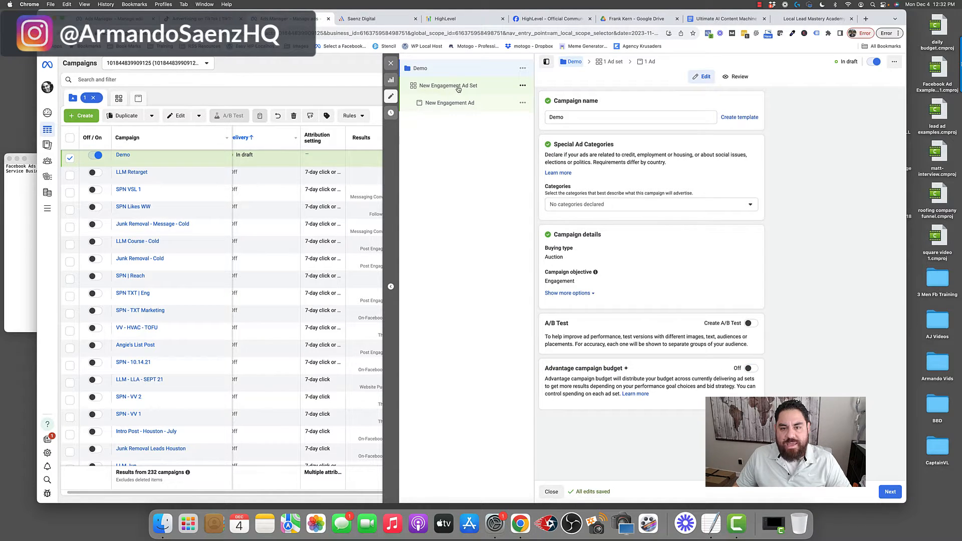
- Open the ad set and review its name, conversion location, Facebook Page and messaging app settings
click(457, 88)
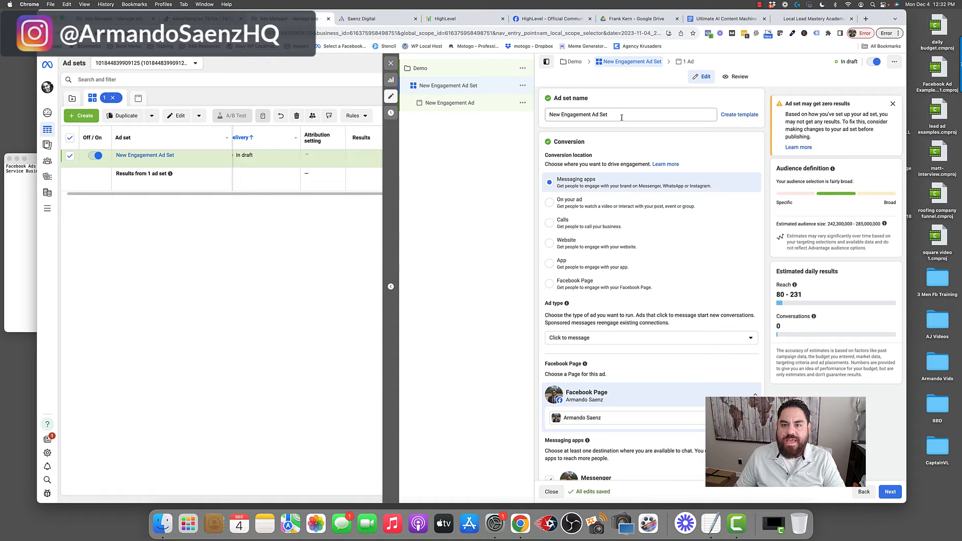
drag(621, 116, 550, 112)
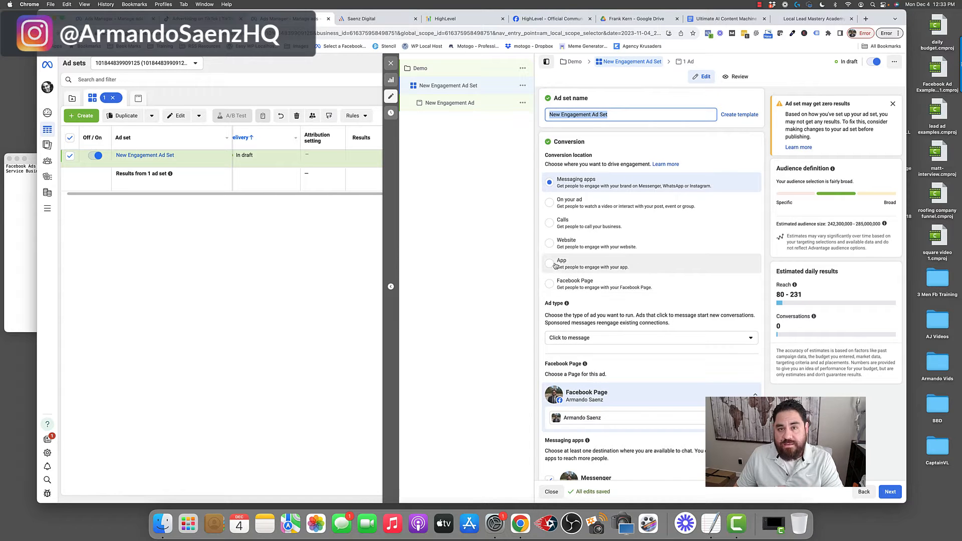
click(538, 164)
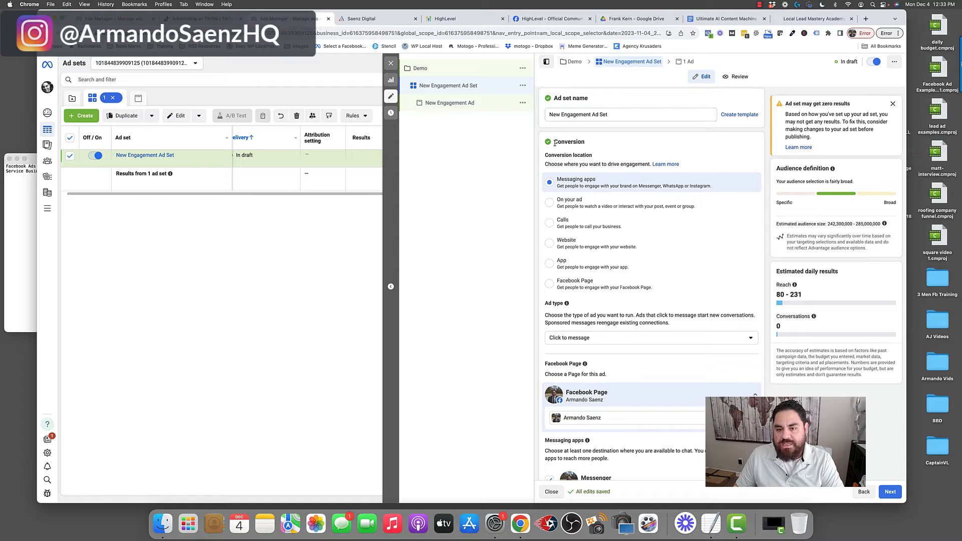
drag(555, 143, 591, 143)
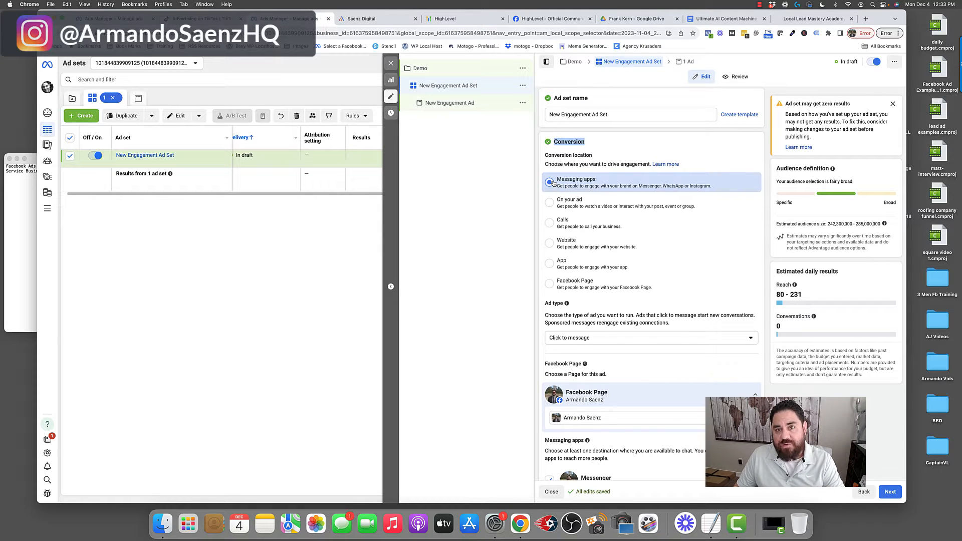
scroll(556, 150, down, 5)
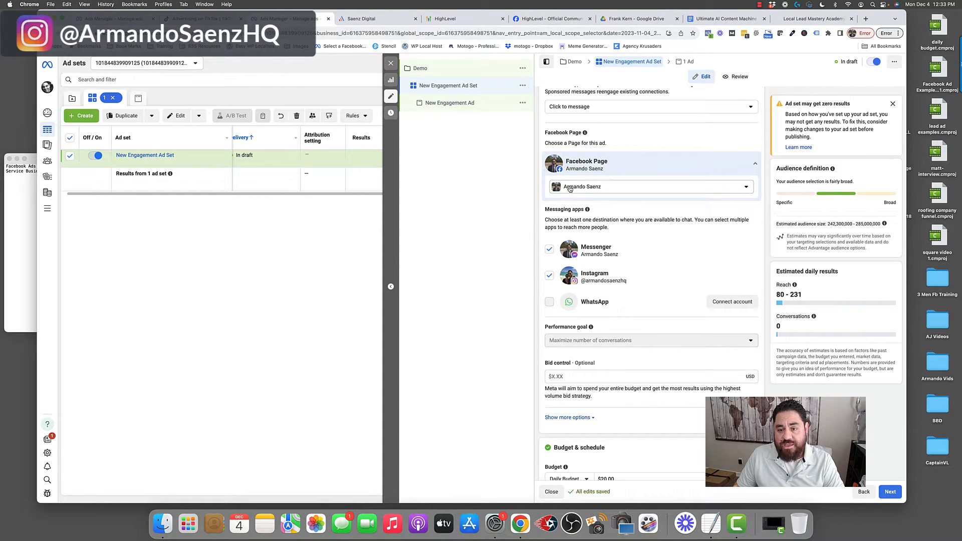
click(745, 189)
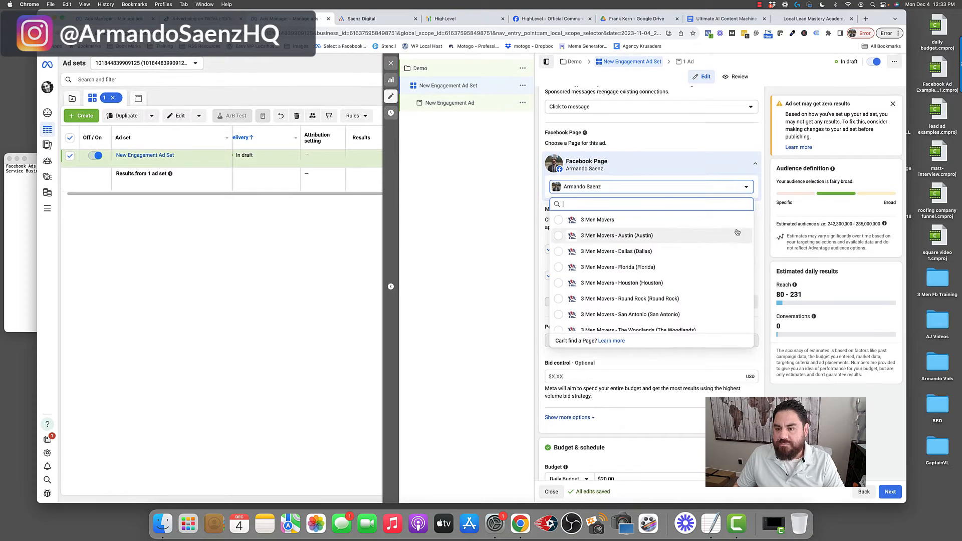
click(759, 193)
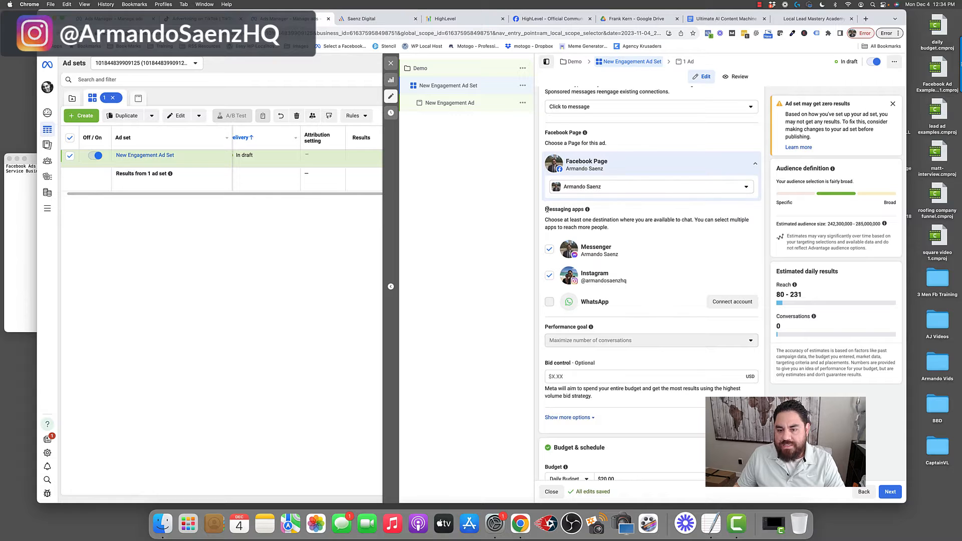
drag(546, 209, 588, 211)
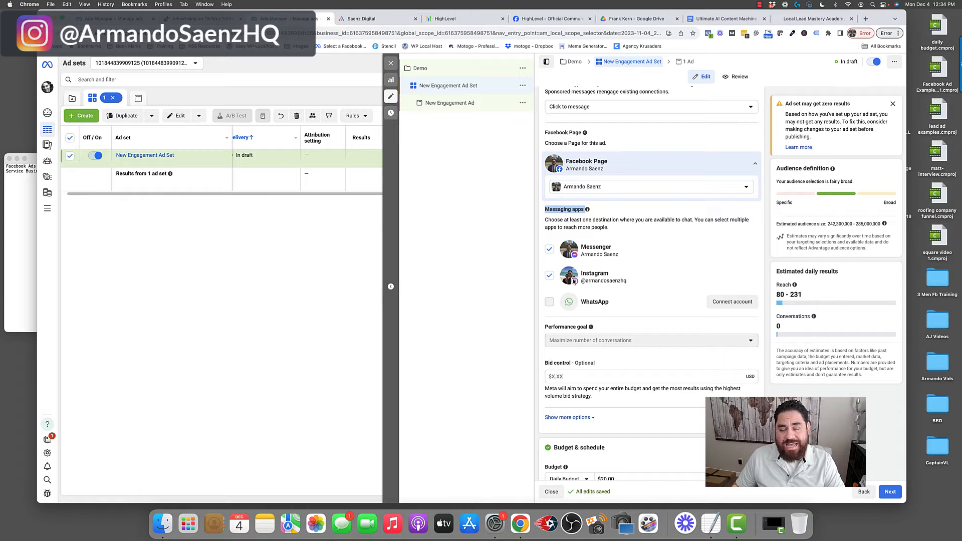
- Deselect Instagram so Messenger is the only messaging app for the ad set
click(549, 276)
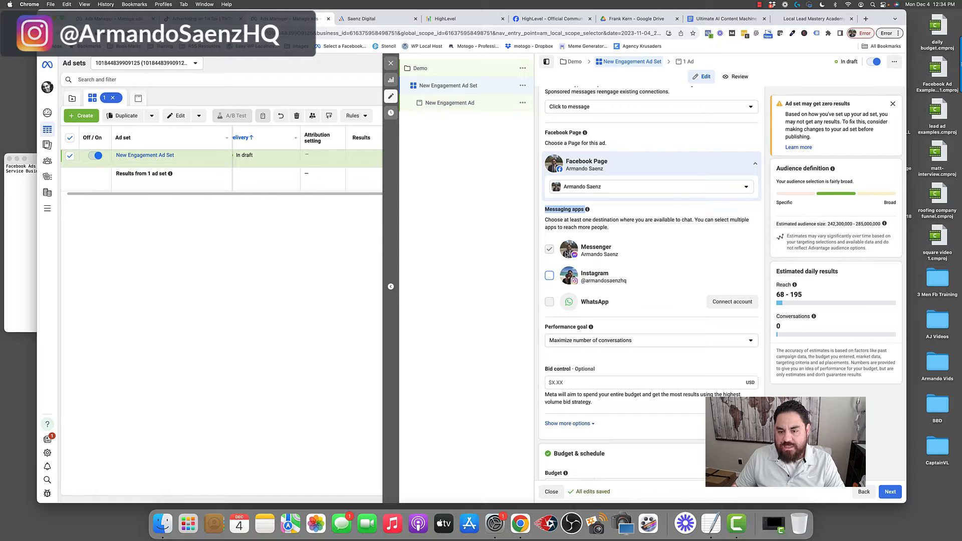
drag(581, 247, 615, 249)
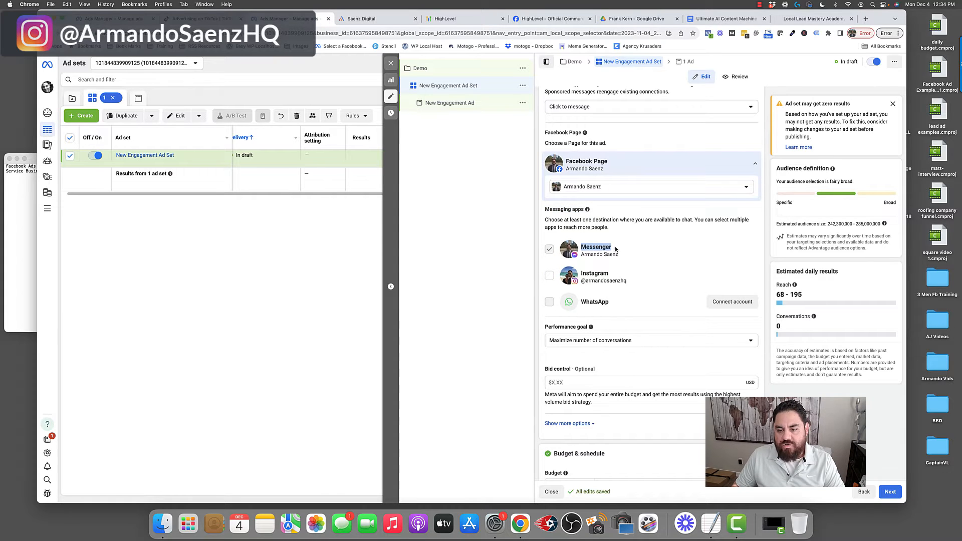
click(557, 281)
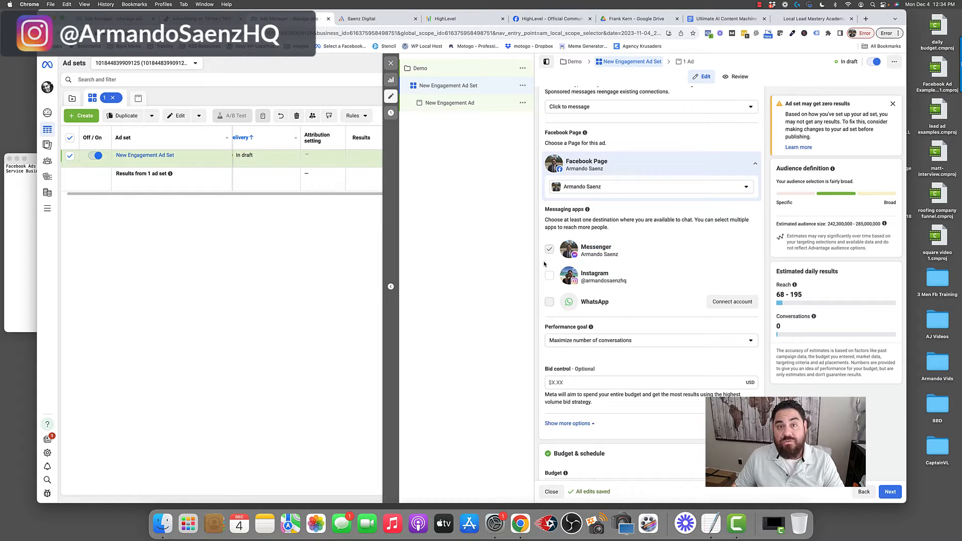
- Review the ad set's daily budget, schedule, Advantage+ audience and Placements sections
scroll(544, 264, down, 5)
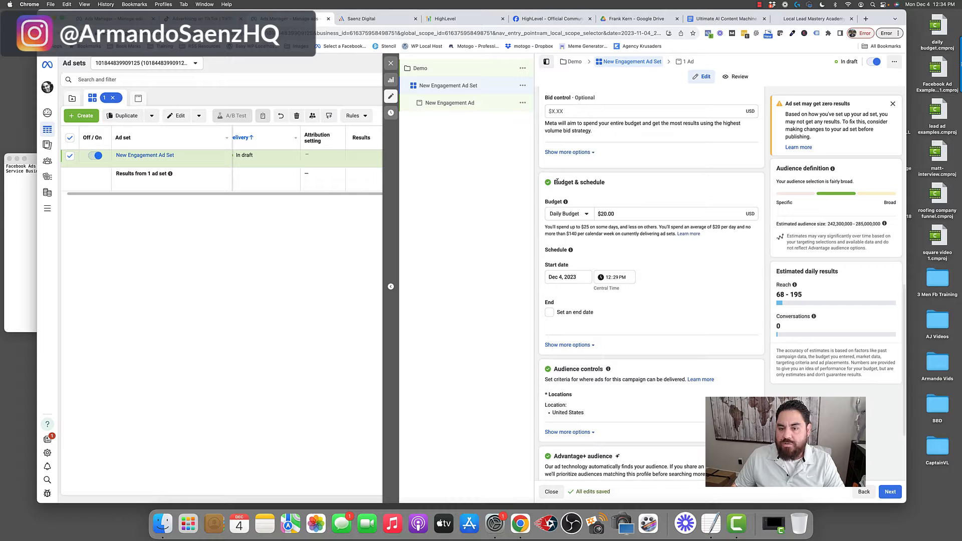
drag(554, 182, 603, 181)
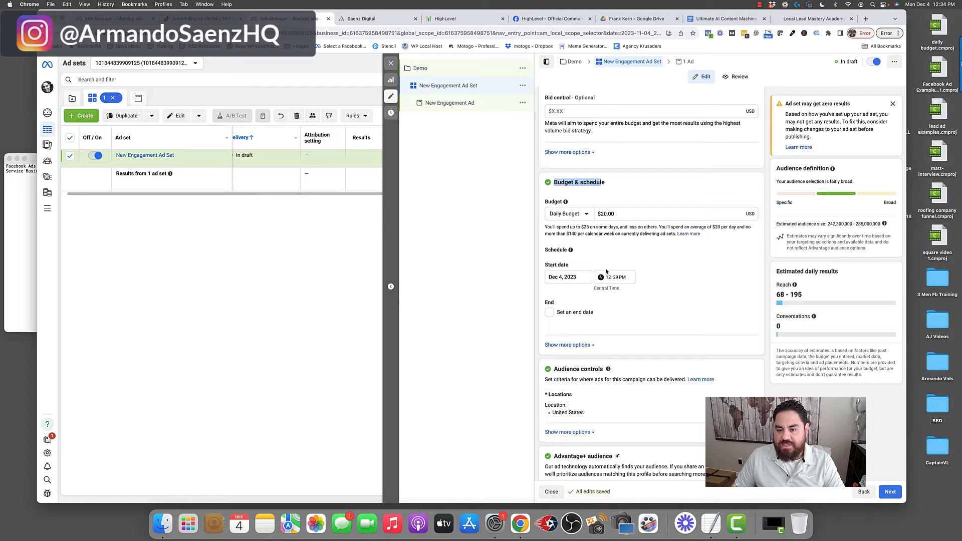
click(603, 213)
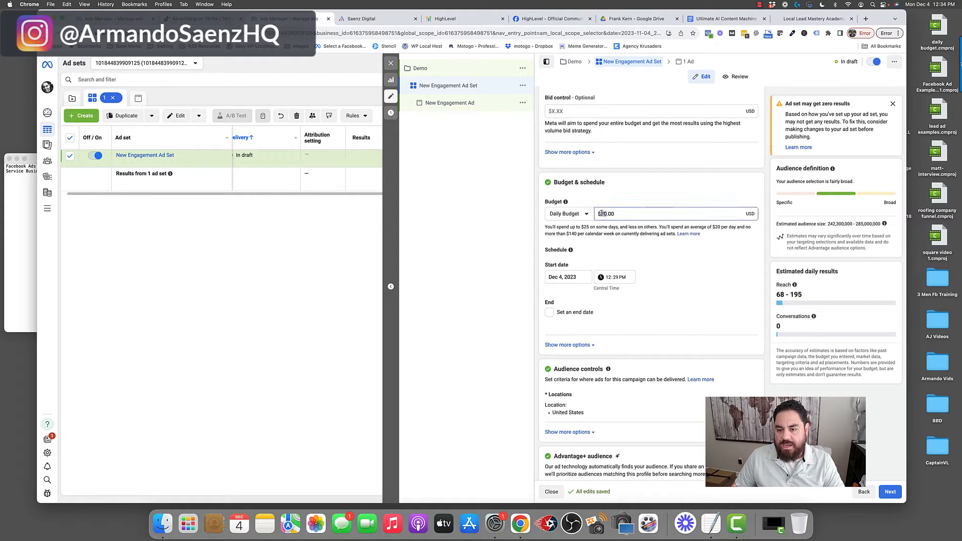
click(587, 214)
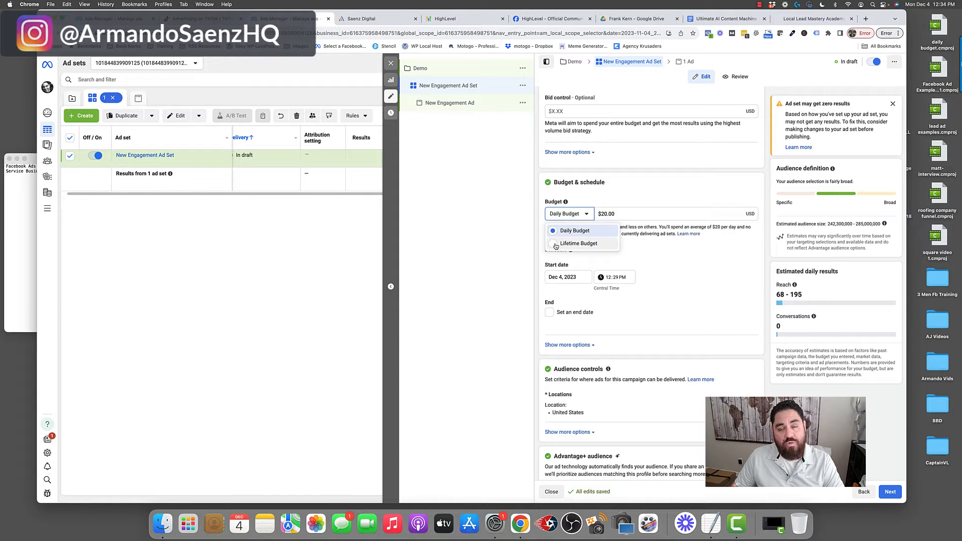
click(541, 225)
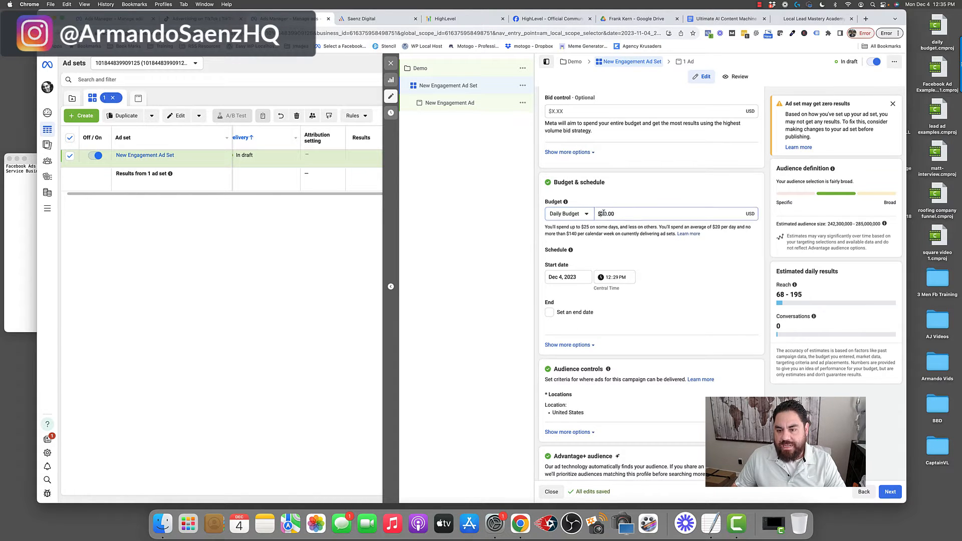
scroll(631, 344, down, 3)
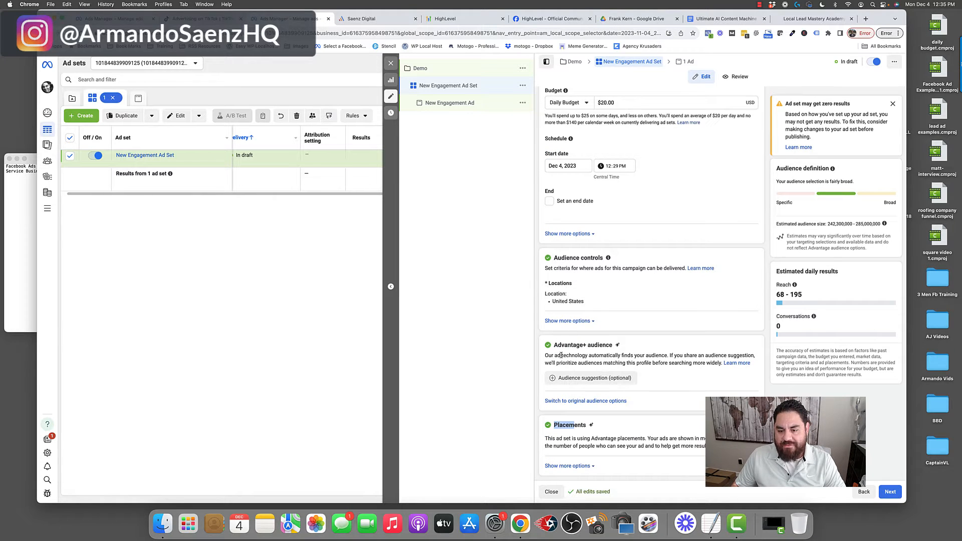
drag(557, 344, 603, 345)
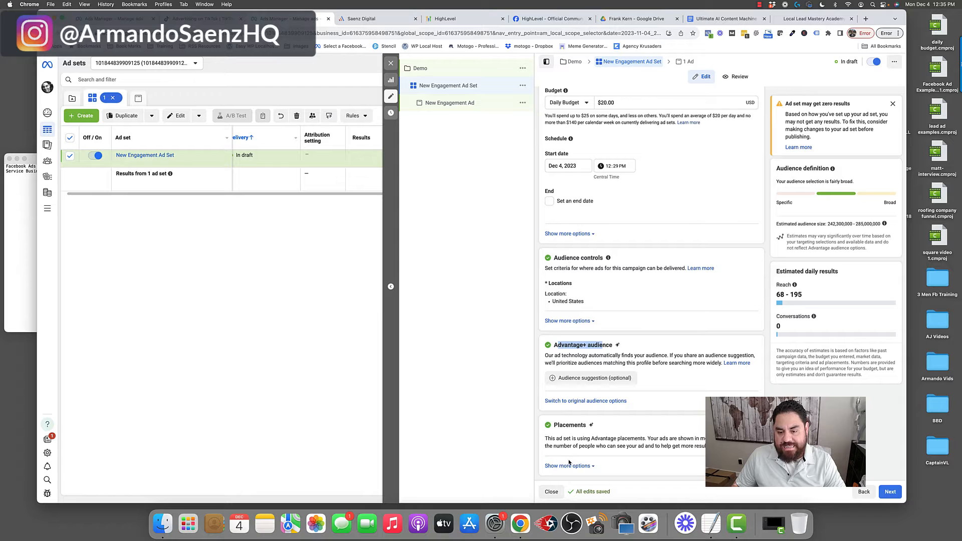
double_click(558, 425)
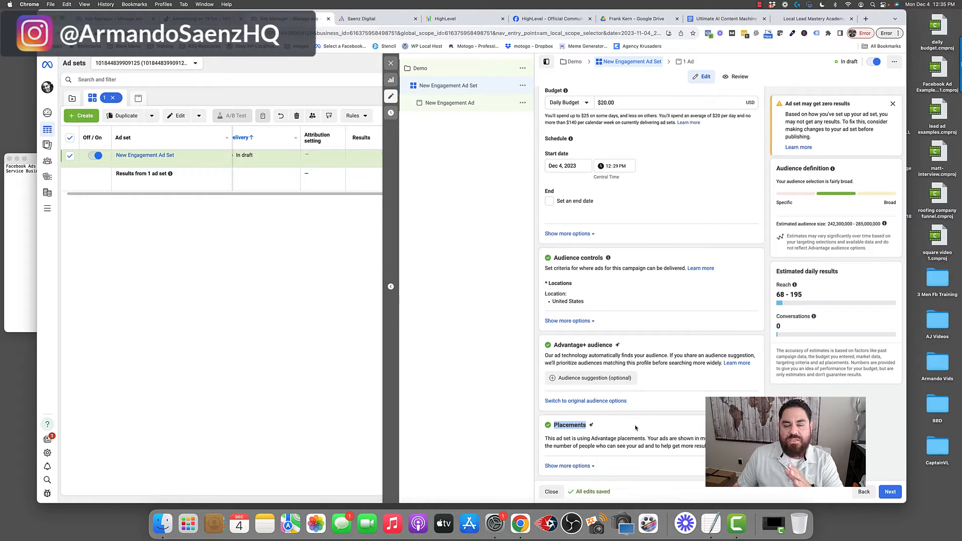
- Switch to the Local Lead Mastery tab and browse the example lead ad results and course content
click(814, 18)
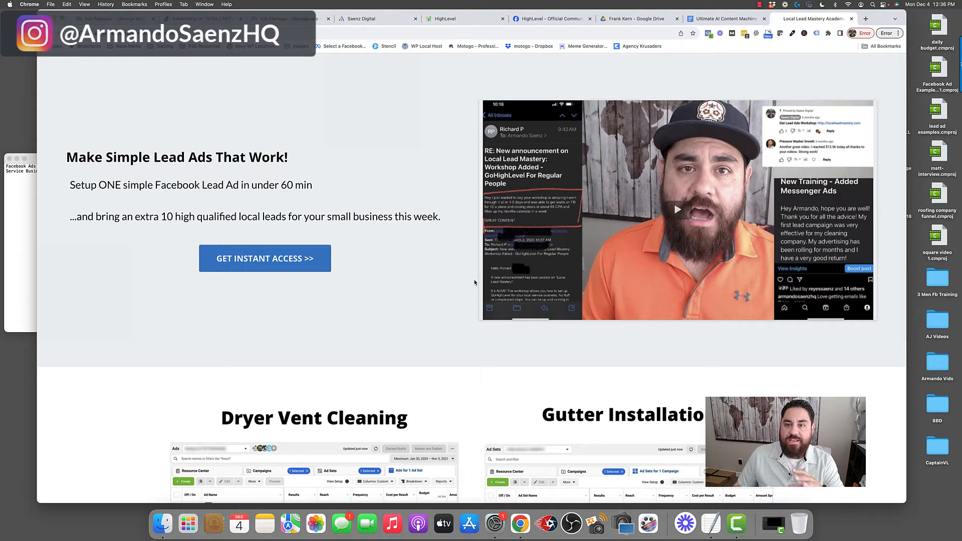
scroll(475, 282, down, 10)
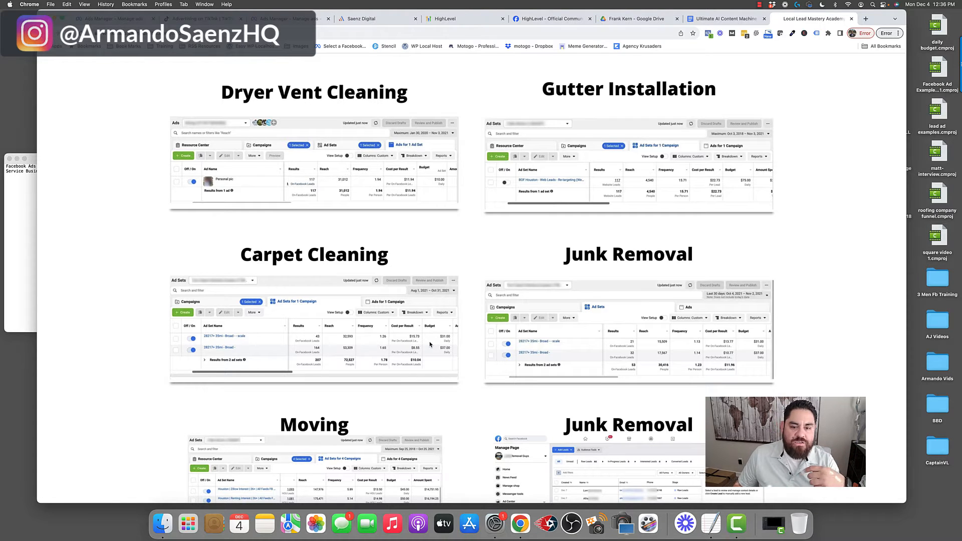
scroll(430, 345, down, 3)
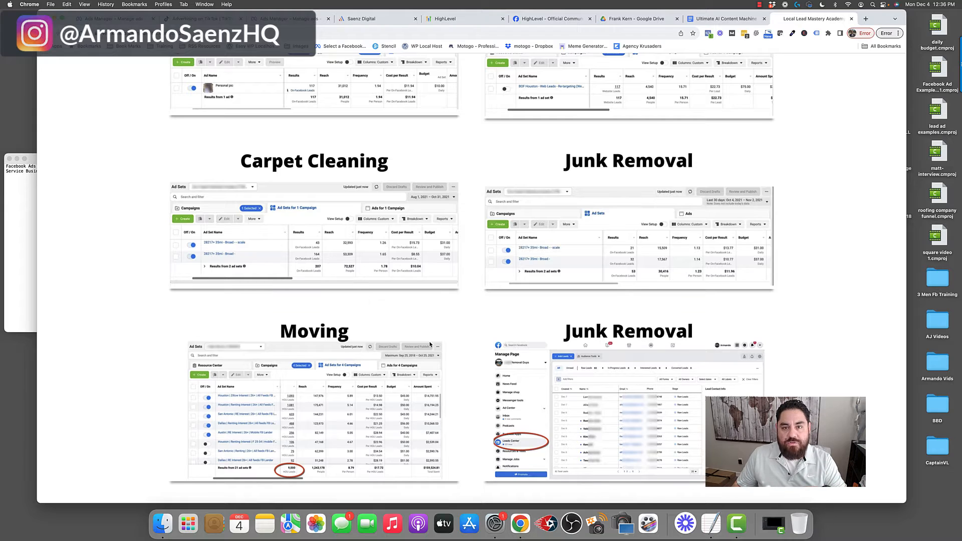
scroll(430, 345, down, 20)
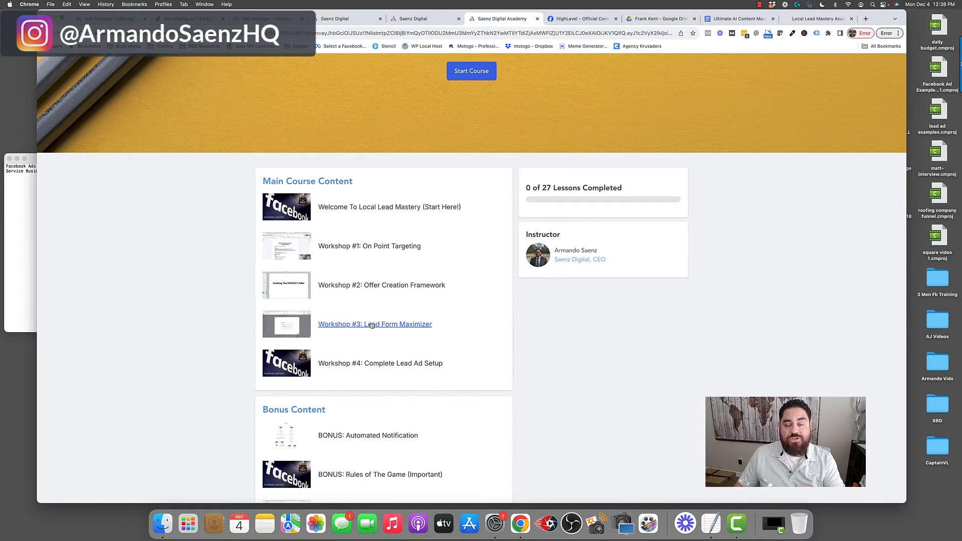
scroll(373, 323, down, 2)
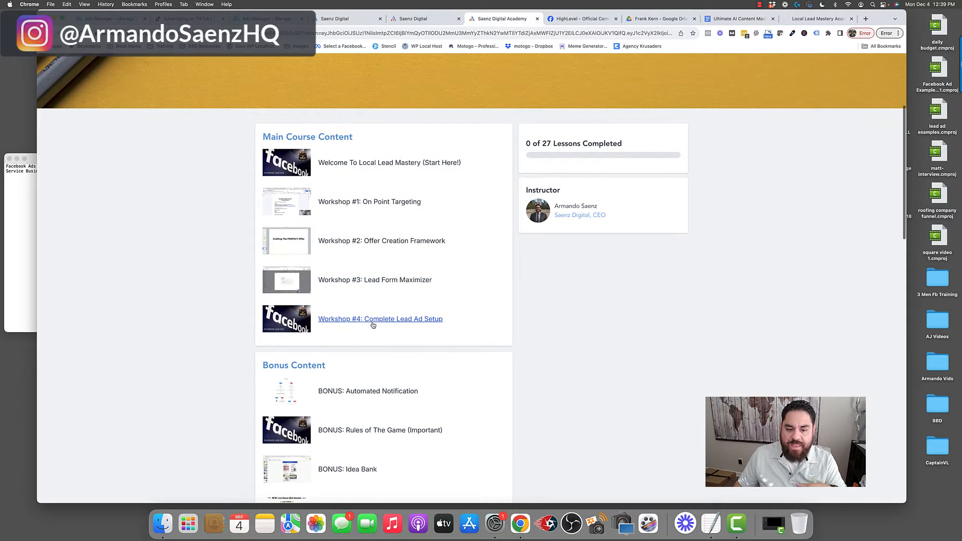
- Browse the remaining course lessons and review the ad set's Audience controls and Advantage+ audience sections
scroll(372, 324, down, 1)
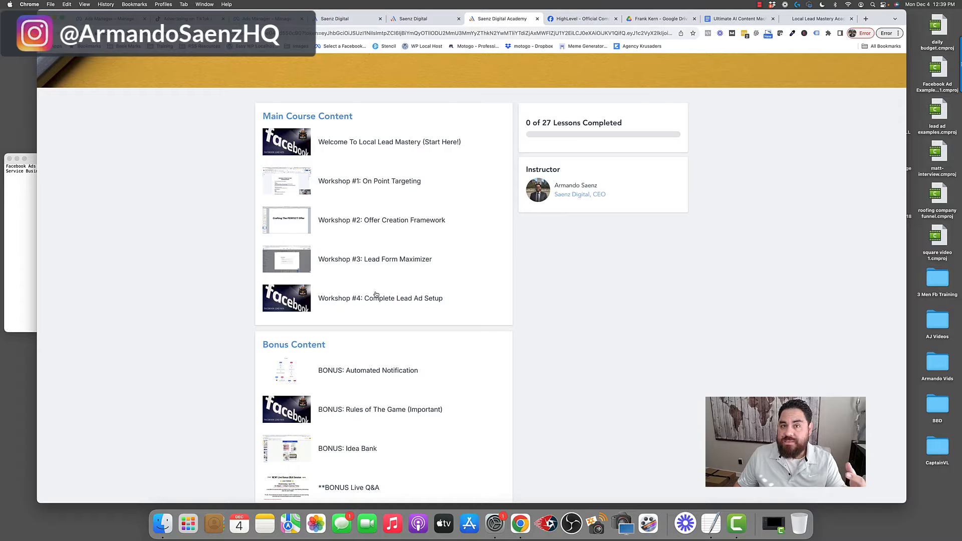
scroll(376, 294, down, 2)
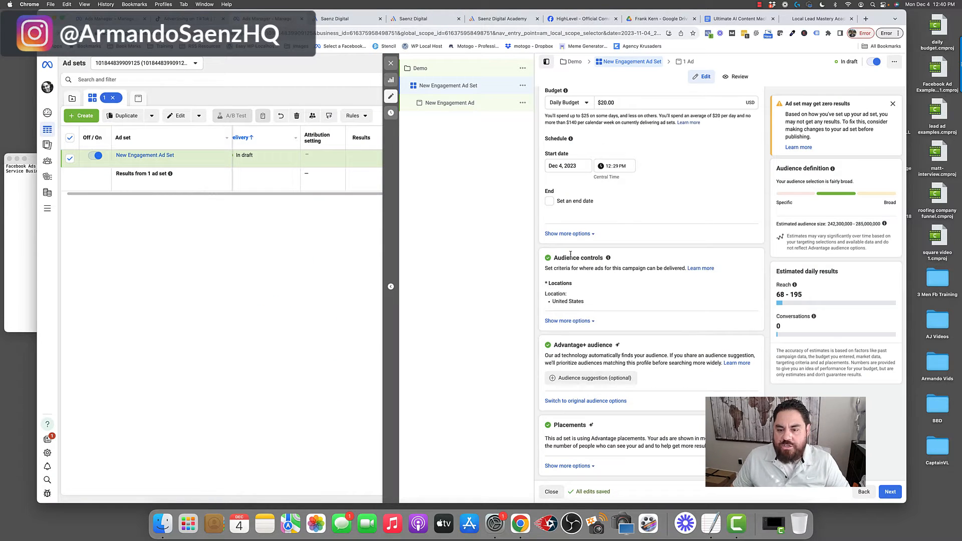
drag(558, 257, 630, 417)
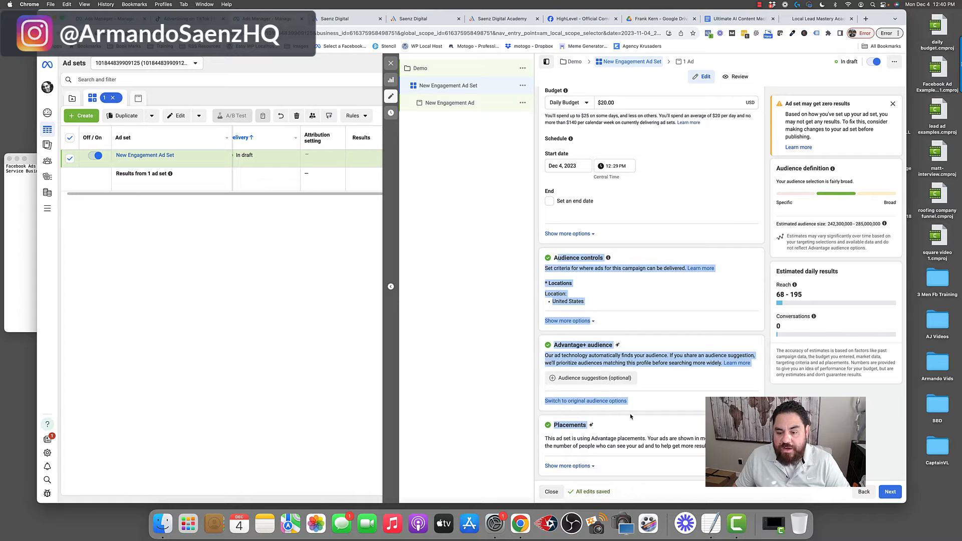
click(643, 411)
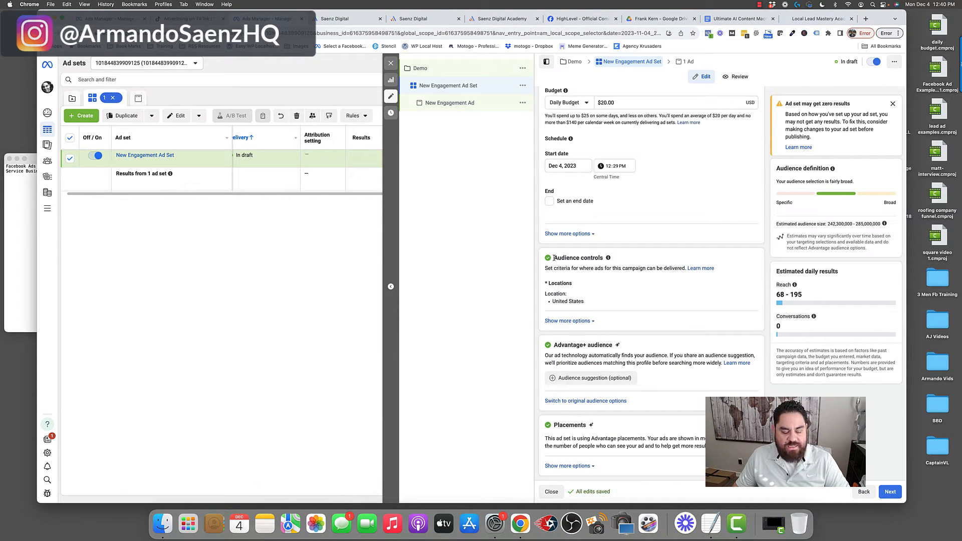
- Replace the United States location with Houston, Texas and narrow its radius to 10 mi
click(725, 286)
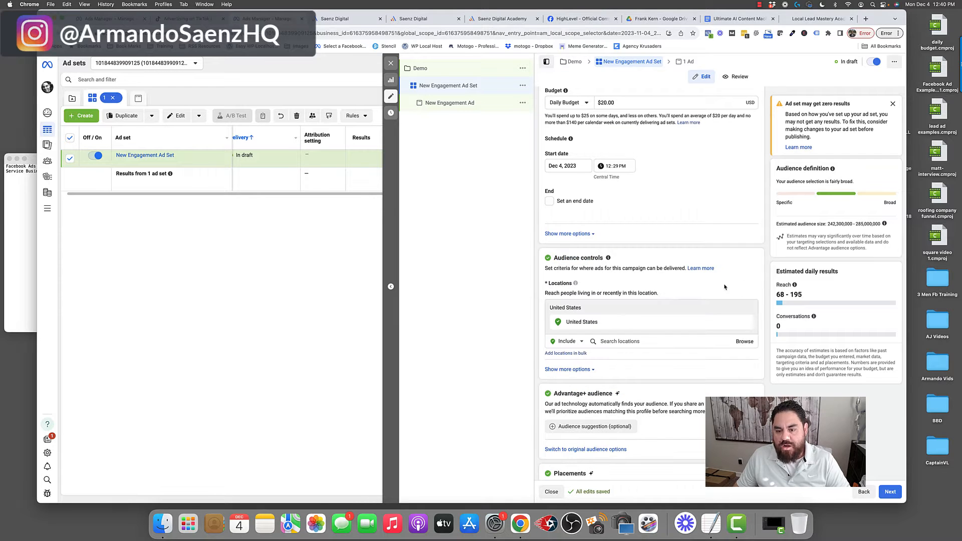
scroll(634, 321, down, 2)
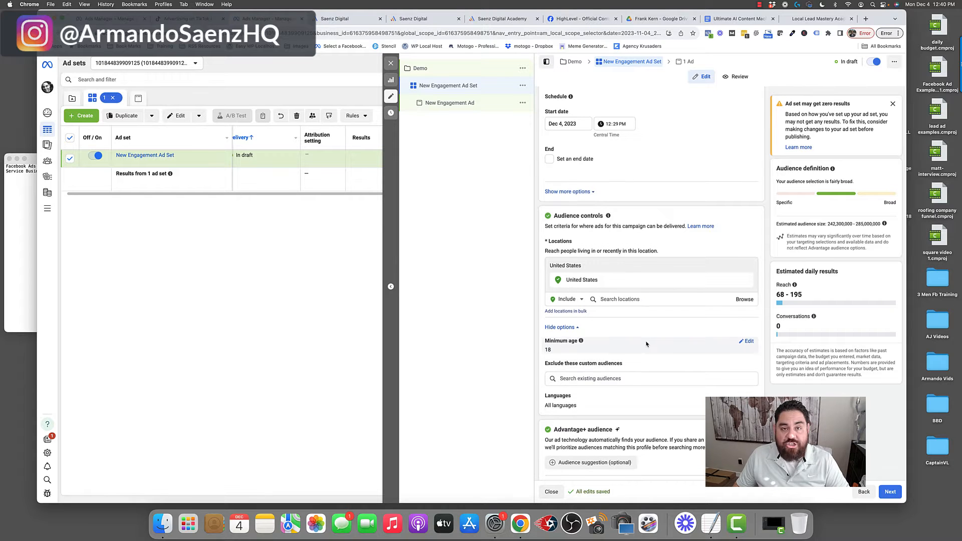
scroll(646, 344, down, 1)
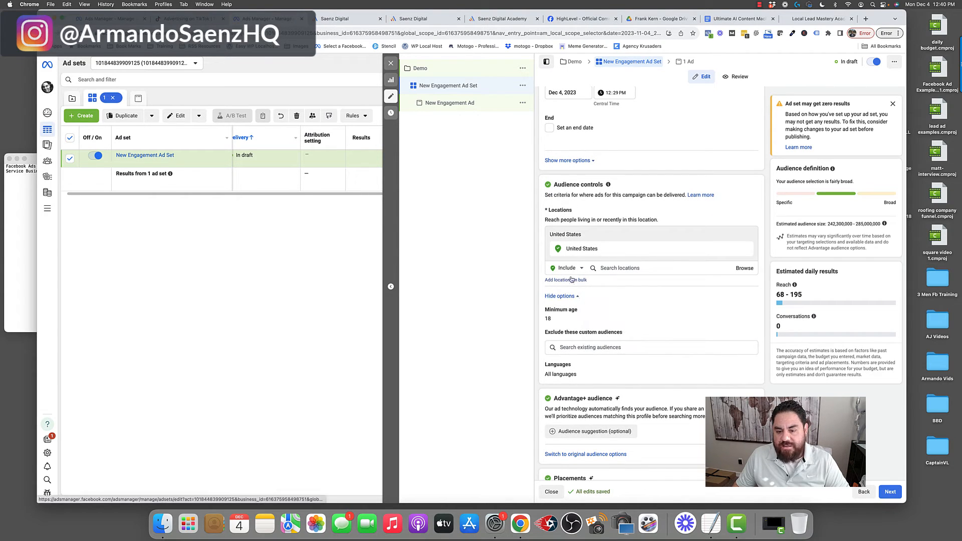
drag(555, 398, 606, 399)
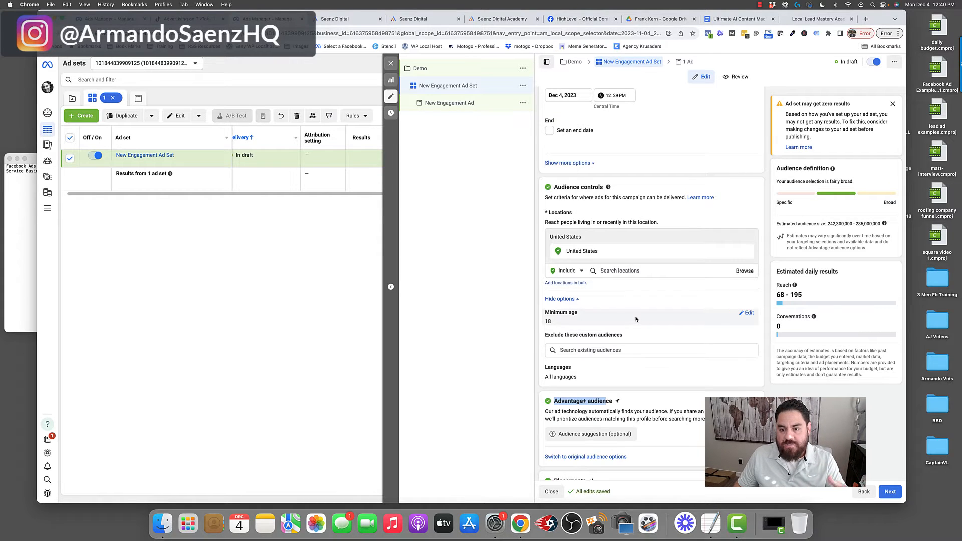
click(620, 271)
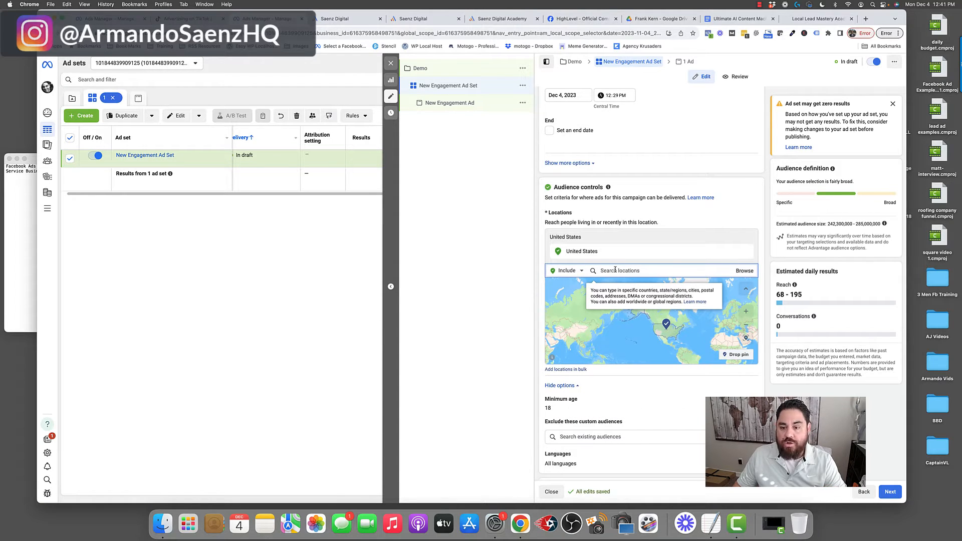
text(Hoiuston)
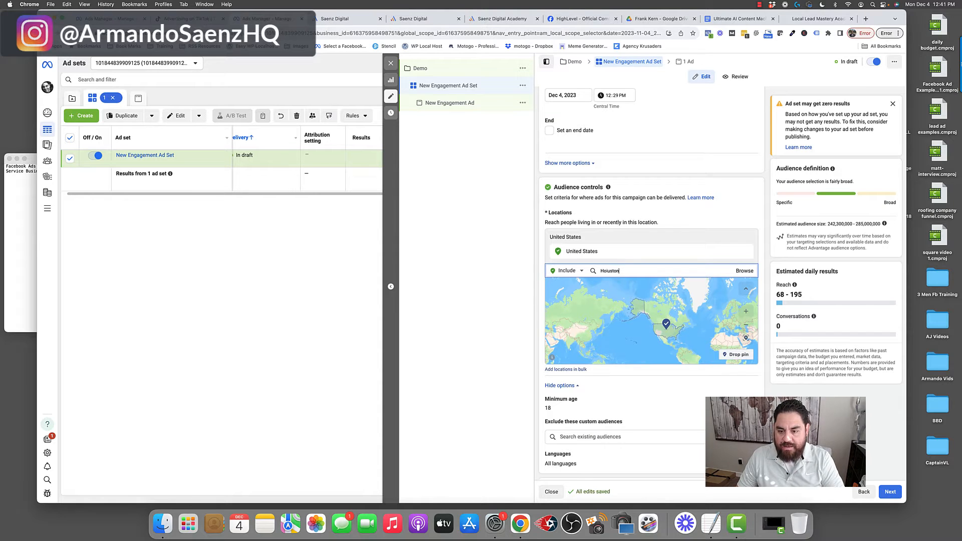
key(BackSpace)
key(BackSpace)
key(BackSpace)
key(BackSpace)
key(BackSpace)
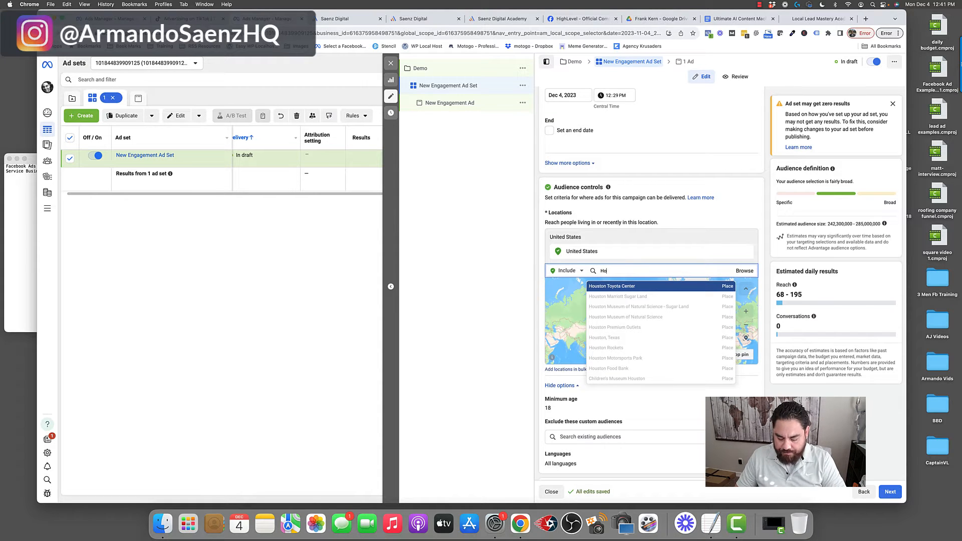
text(ust)
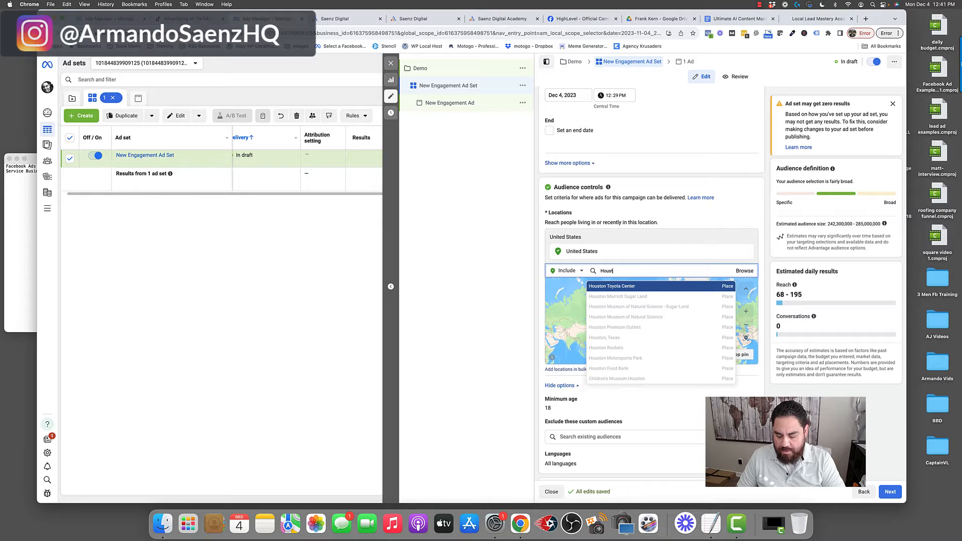
text(on)
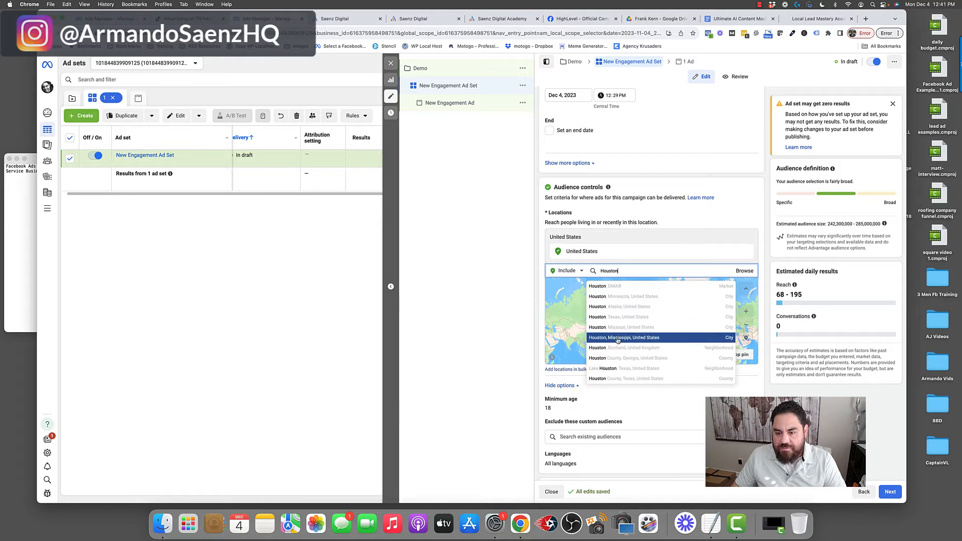
click(598, 317)
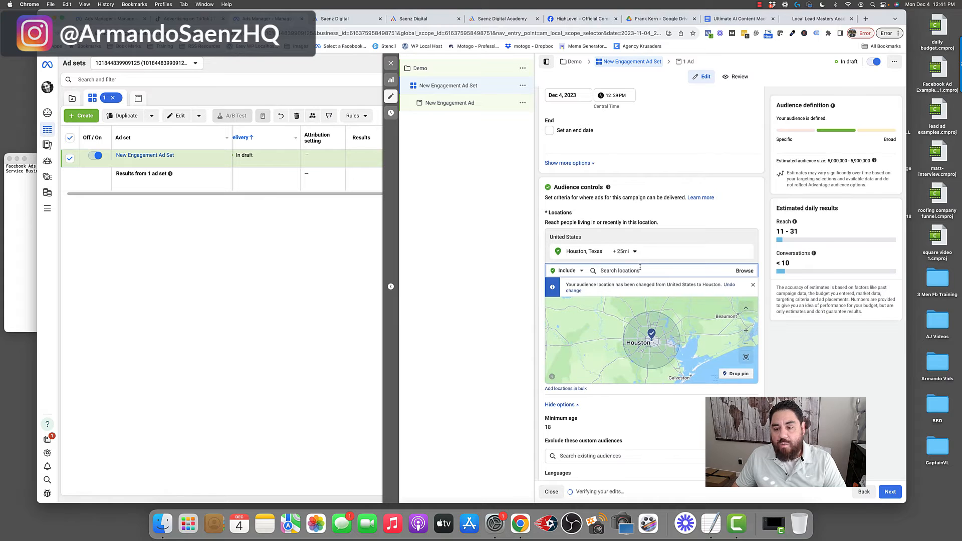
click(633, 251)
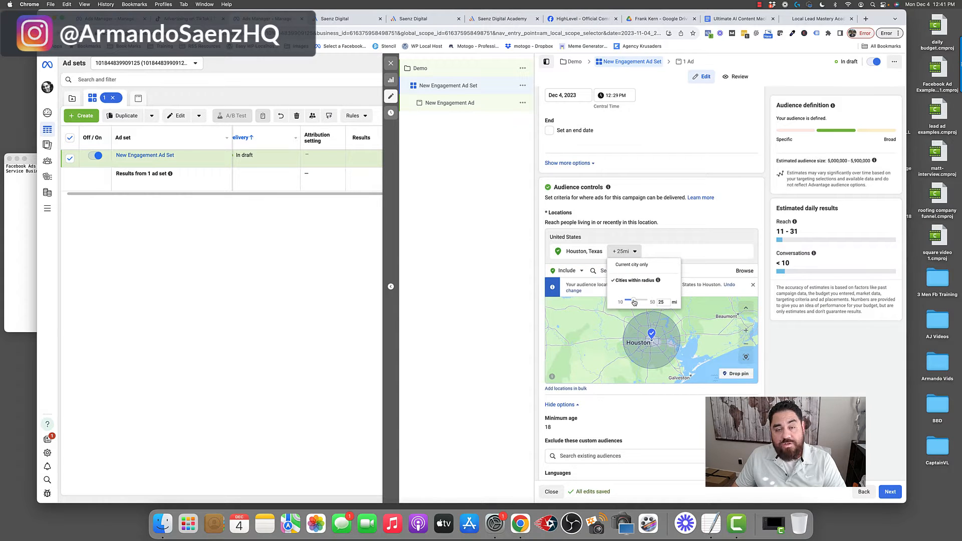
drag(634, 302, 625, 302)
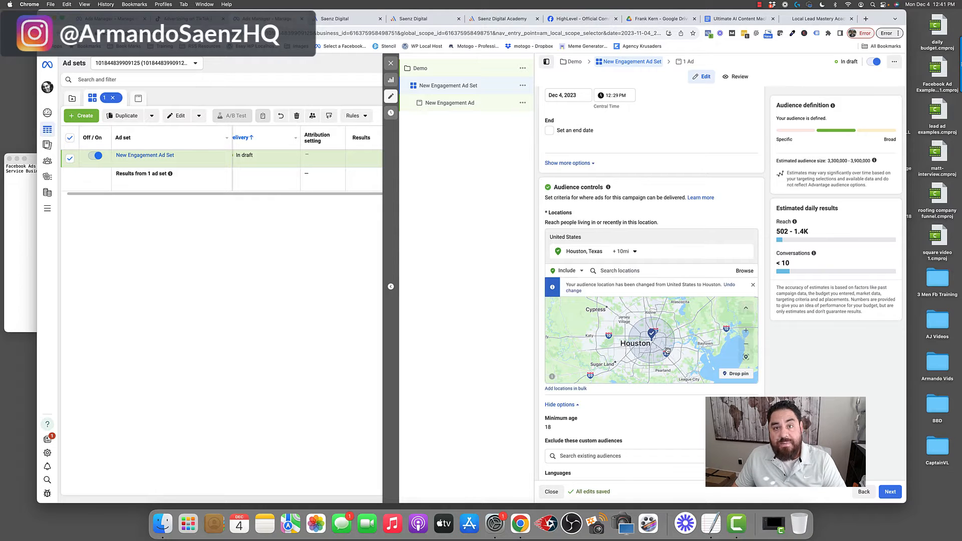
- Open the minimum age setting and look through its age options without changing it
scroll(702, 361, down, 5)
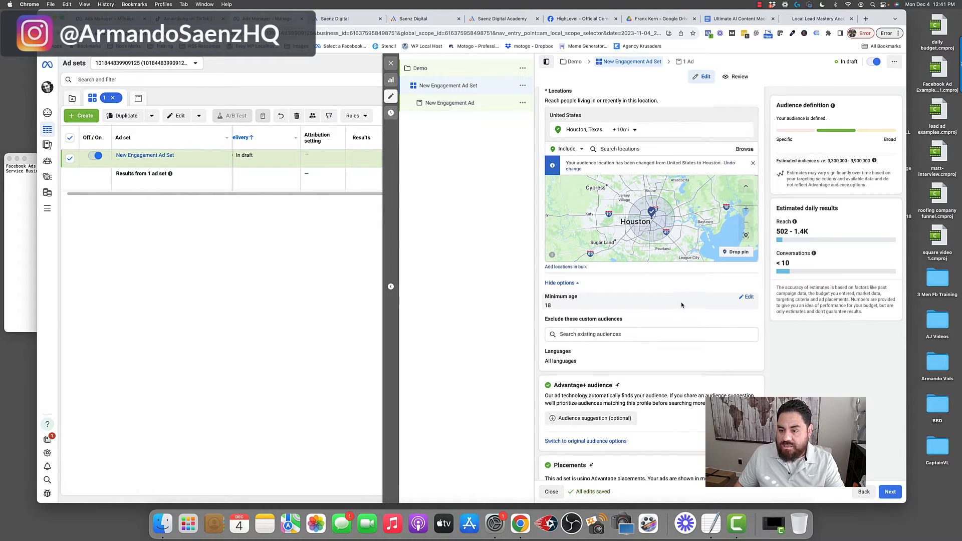
click(747, 301)
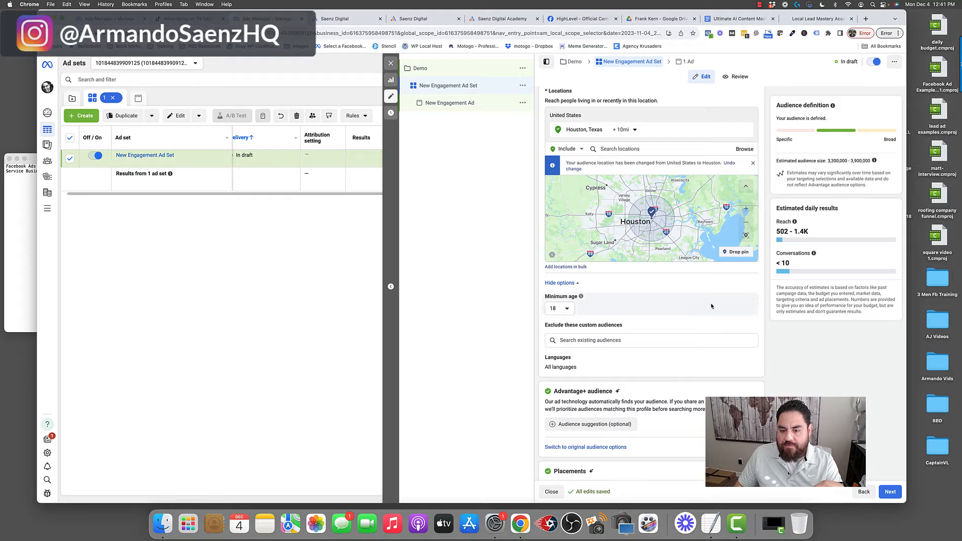
click(568, 309)
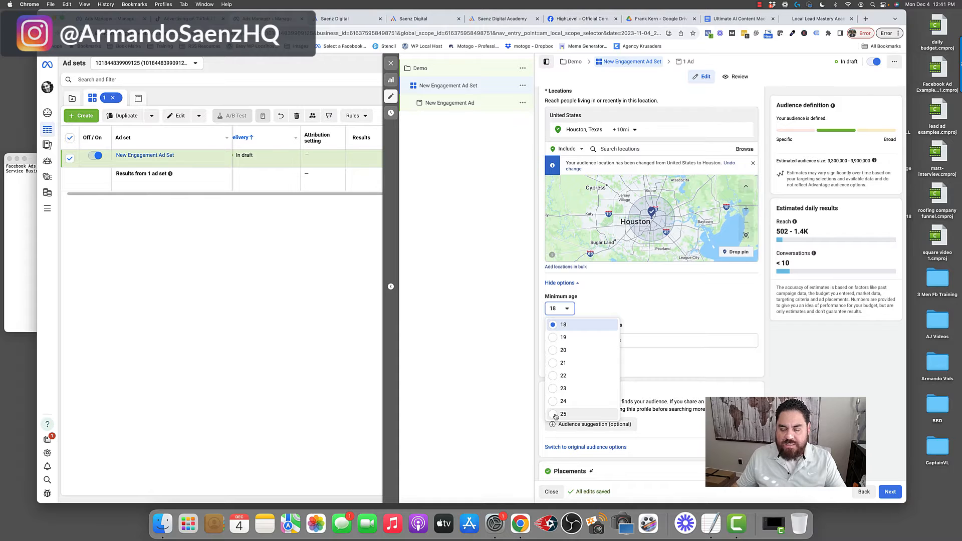
click(641, 320)
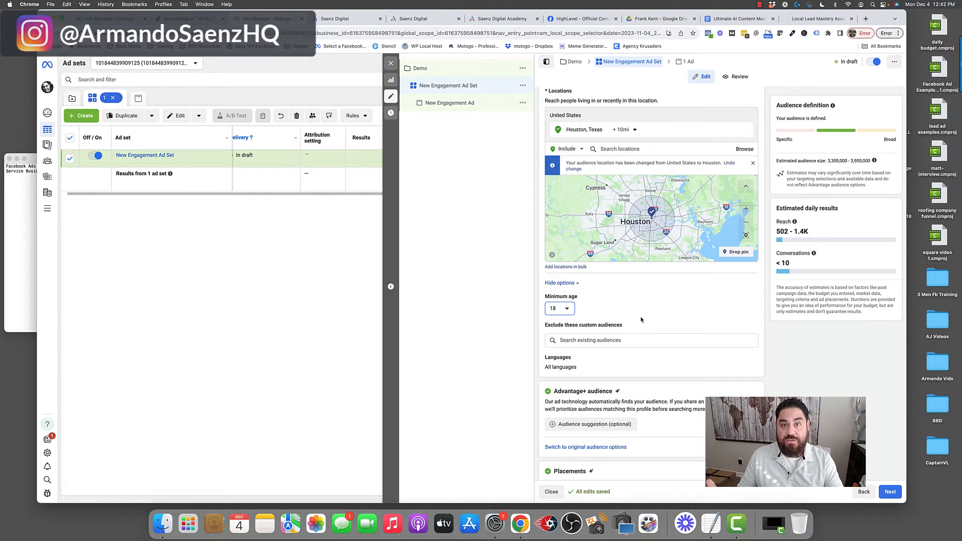
- Switch the ad set from Advantage+ audience to the original audience options
scroll(641, 320, down, 2)
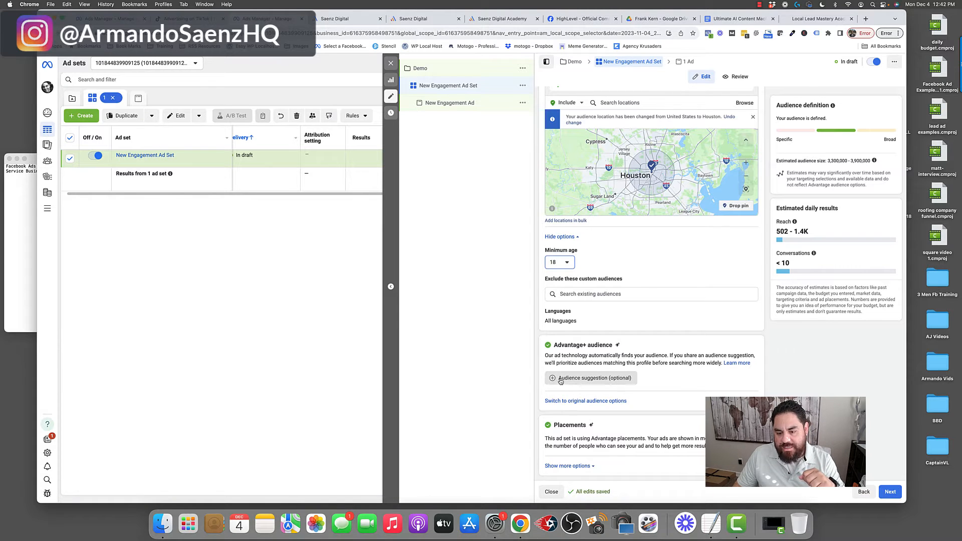
mouse_move(604, 383)
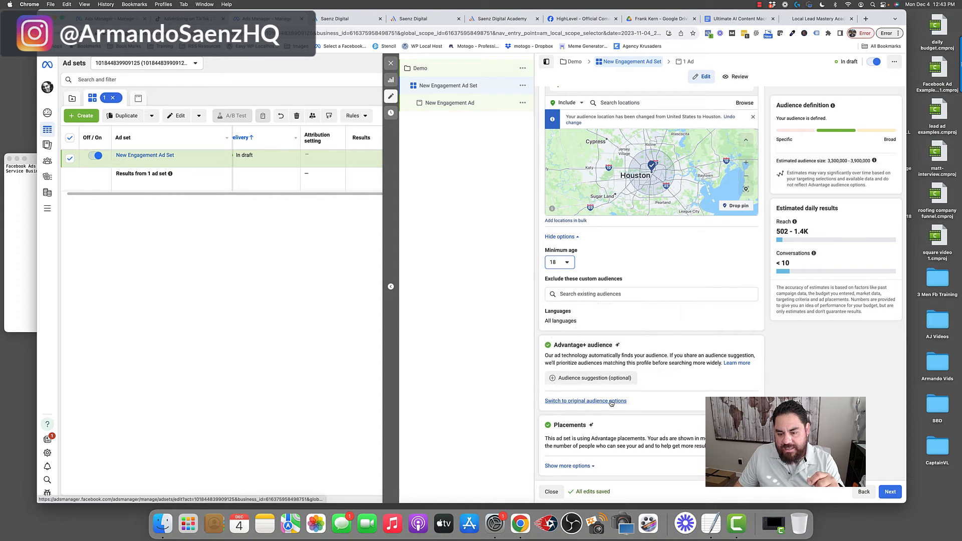
click(575, 401)
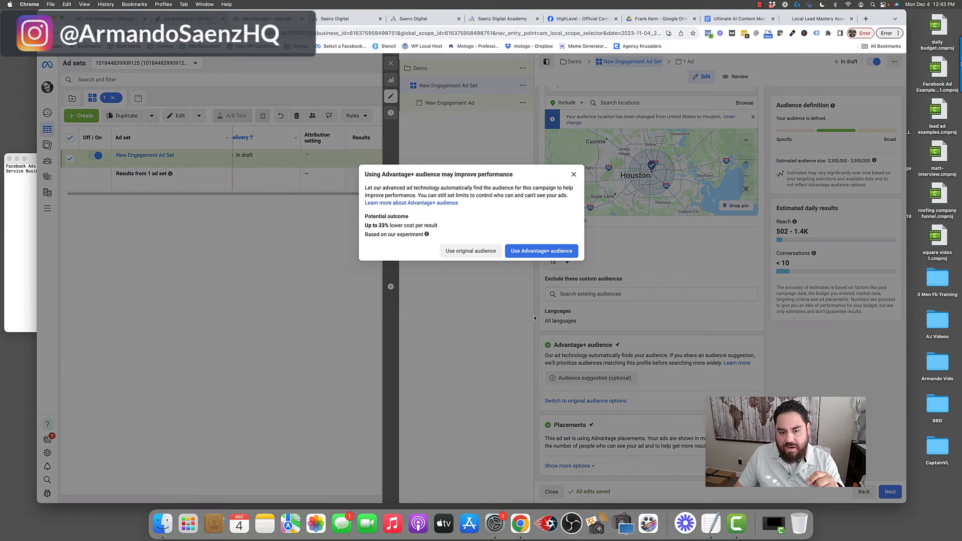
click(460, 253)
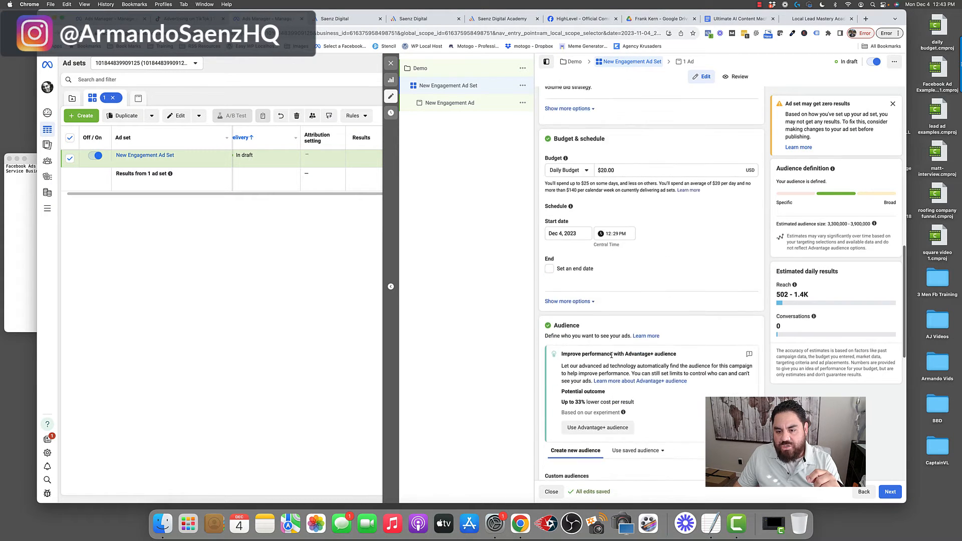
- Set the audience's minimum age to 37
scroll(612, 355, down, 8)
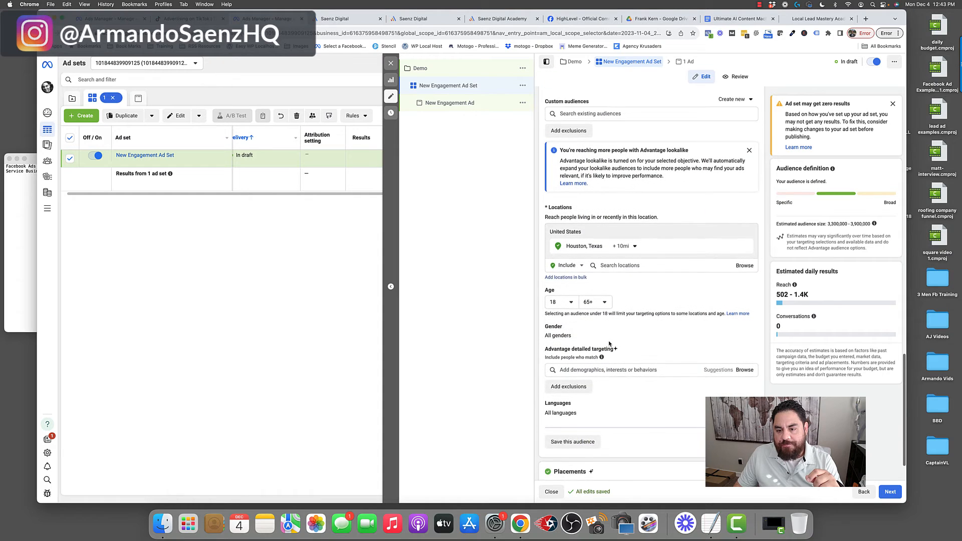
scroll(610, 344, down, 1)
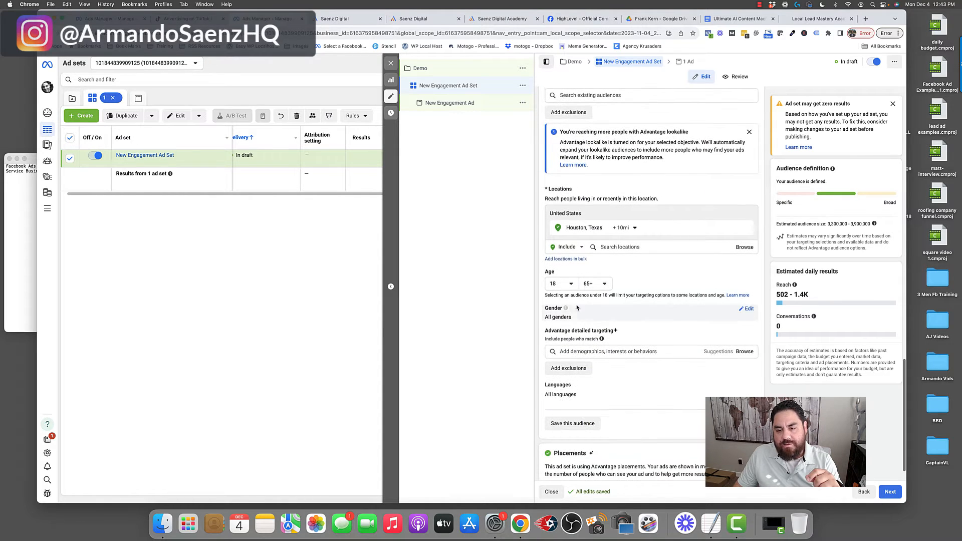
double_click(549, 273)
scroll(549, 272, down, 1)
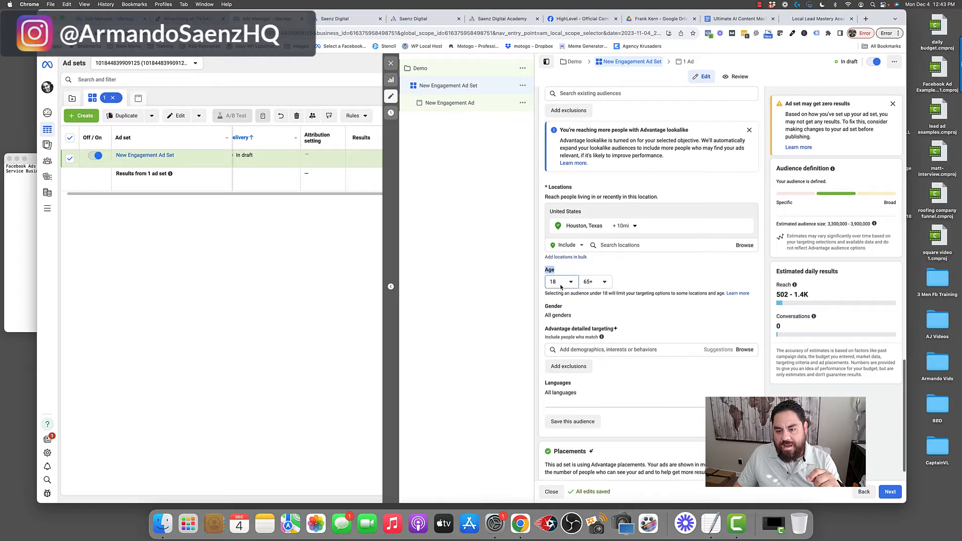
click(560, 287)
scroll(563, 376, down, 5)
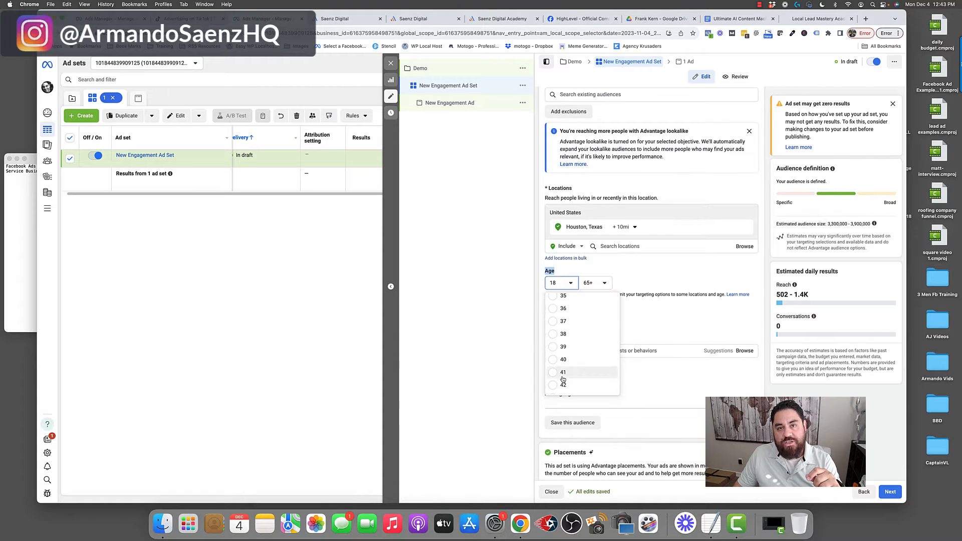
scroll(562, 371, up, 3)
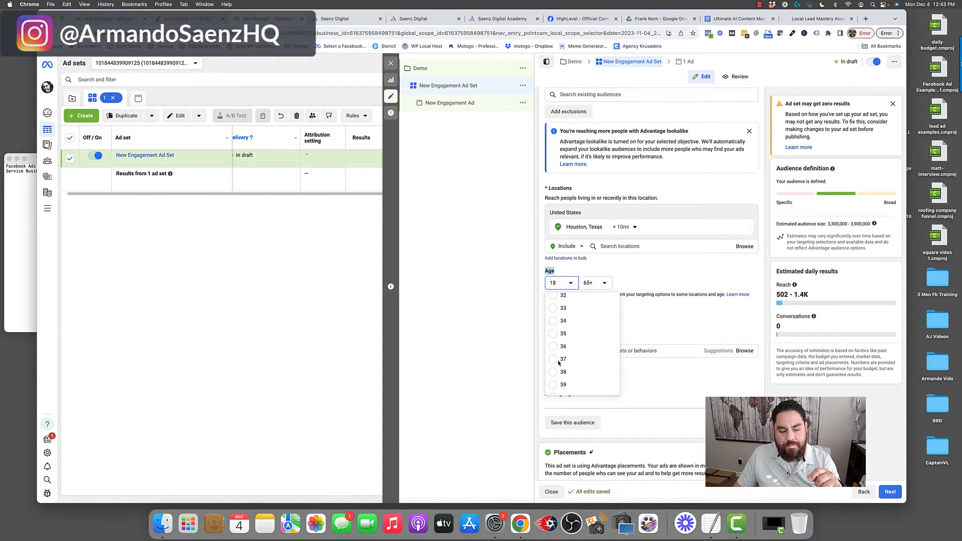
click(557, 352)
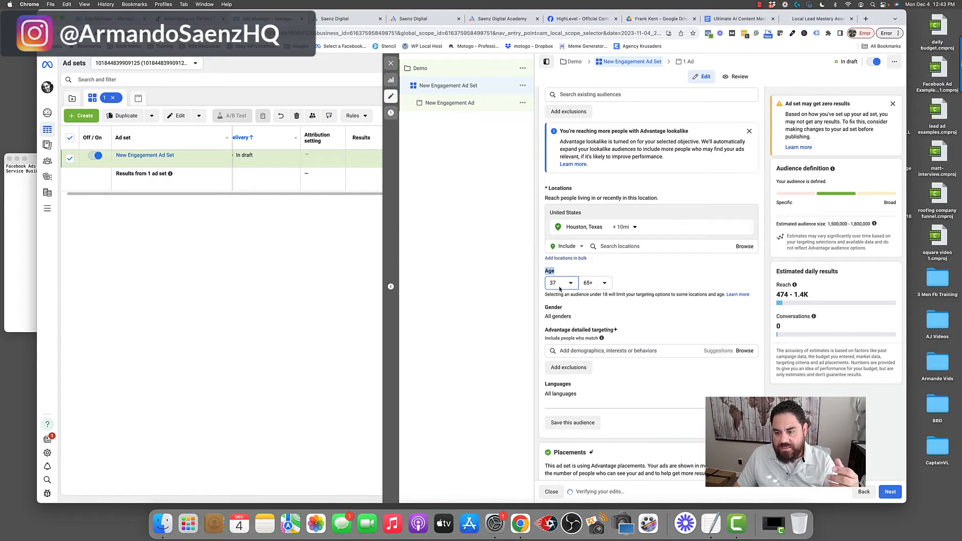
- Open the gender options and the detailed targeting search field without changing the audience
scroll(560, 291, down, 1)
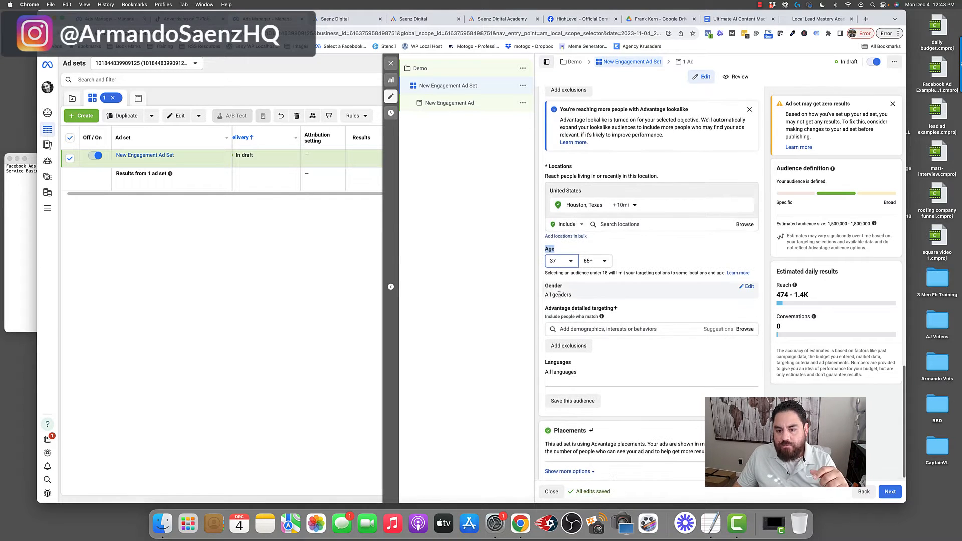
click(559, 294)
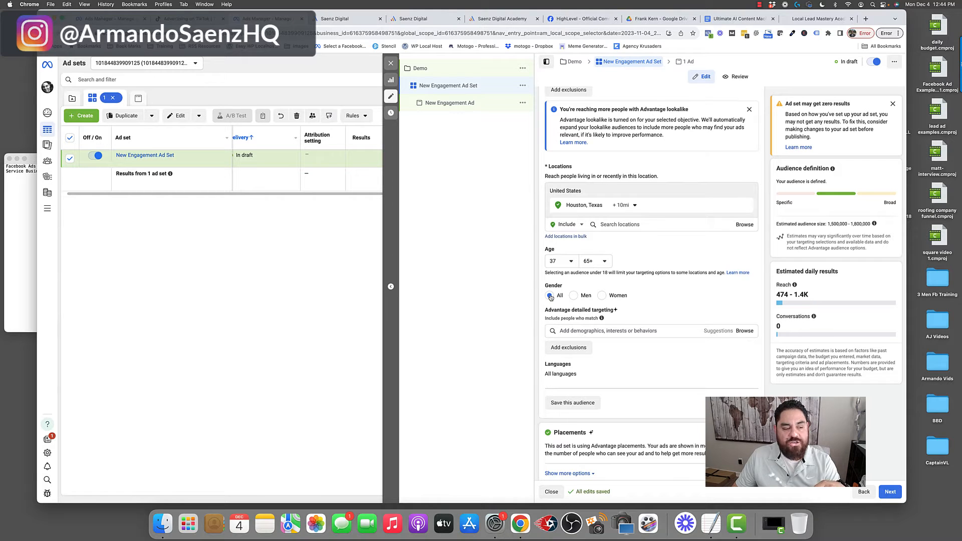
scroll(551, 297, down, 1)
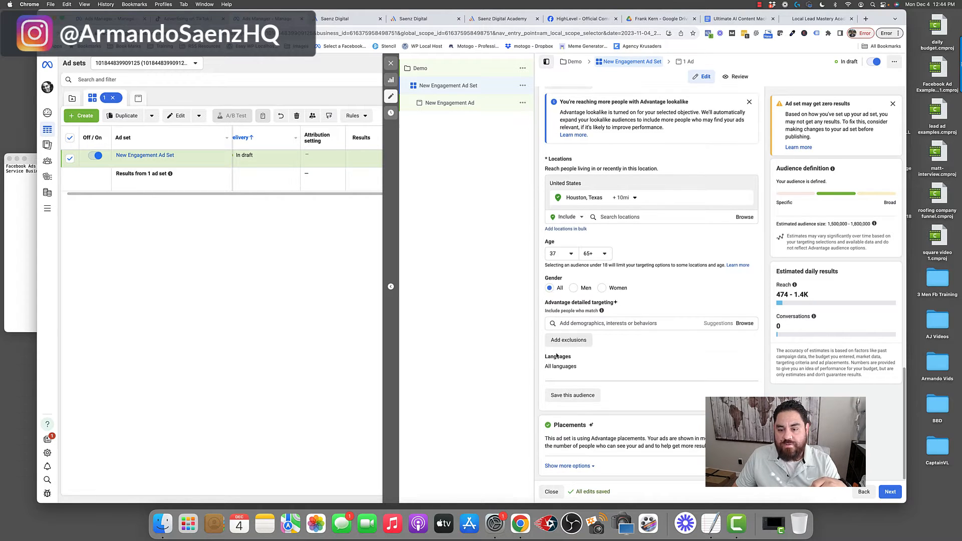
mouse_move(574, 359)
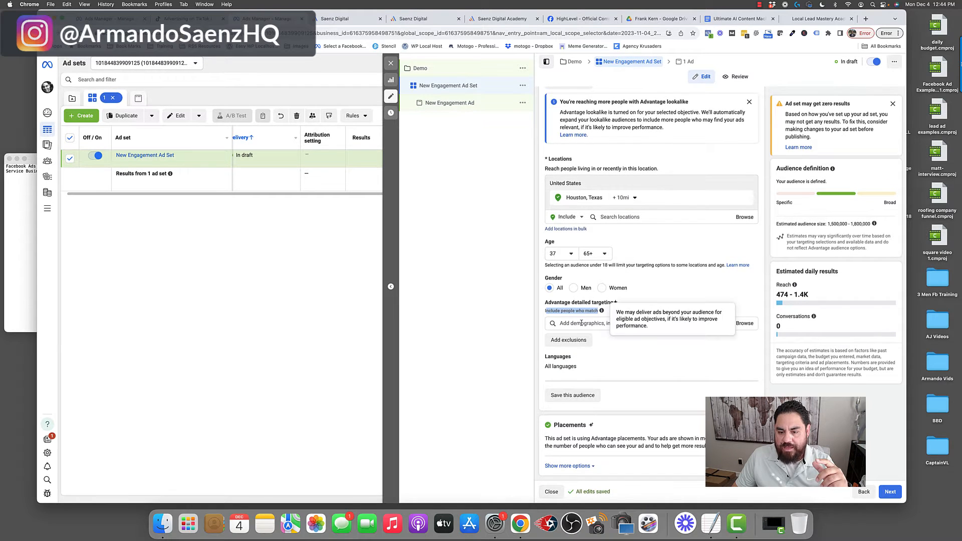
click(571, 323)
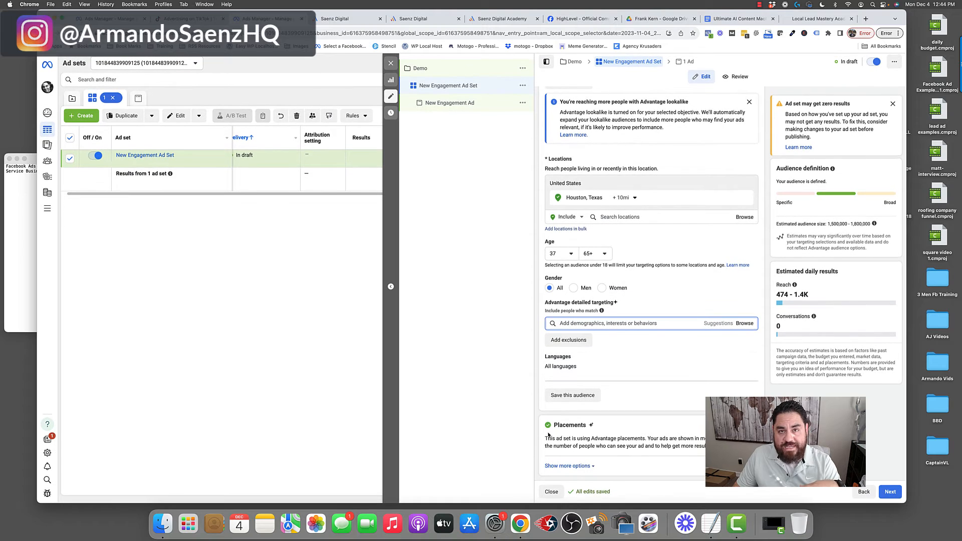
- Expand the placement options and switch the ad set from Advantage placements to manual placements
drag(553, 426, 592, 427)
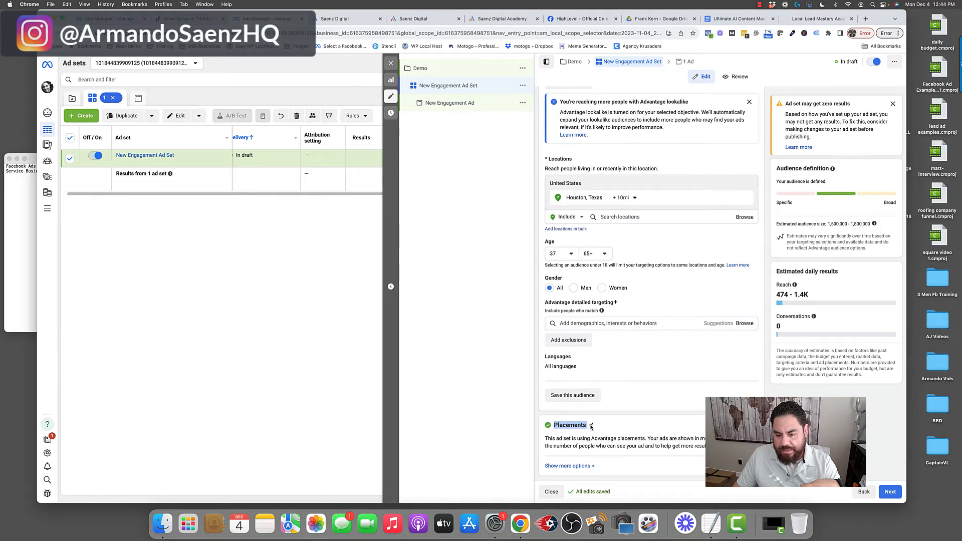
click(584, 465)
scroll(583, 468, down, 2)
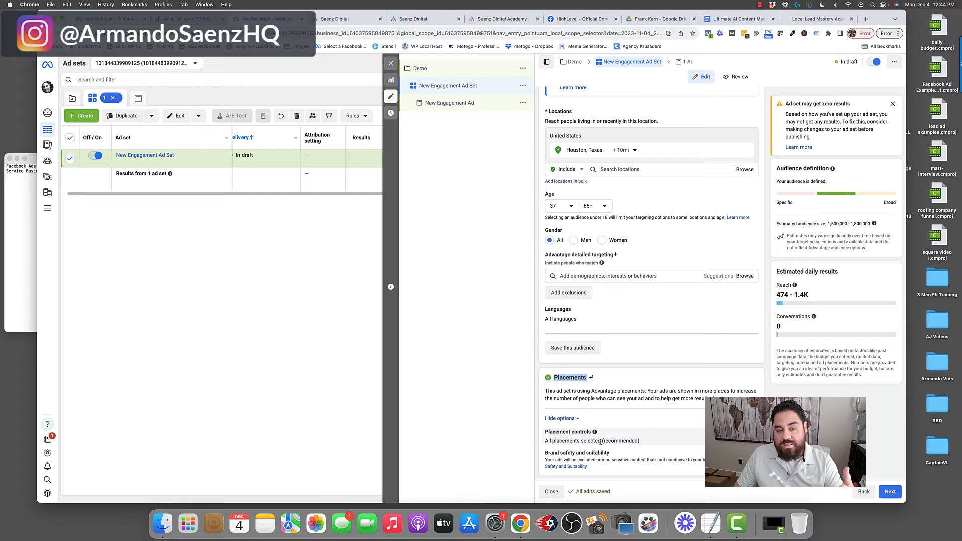
click(584, 437)
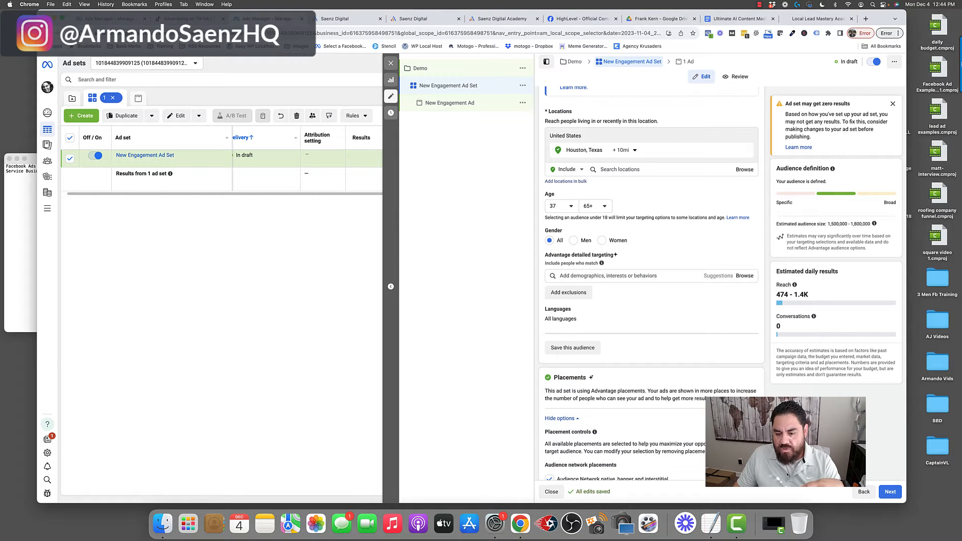
scroll(583, 463, down, 3)
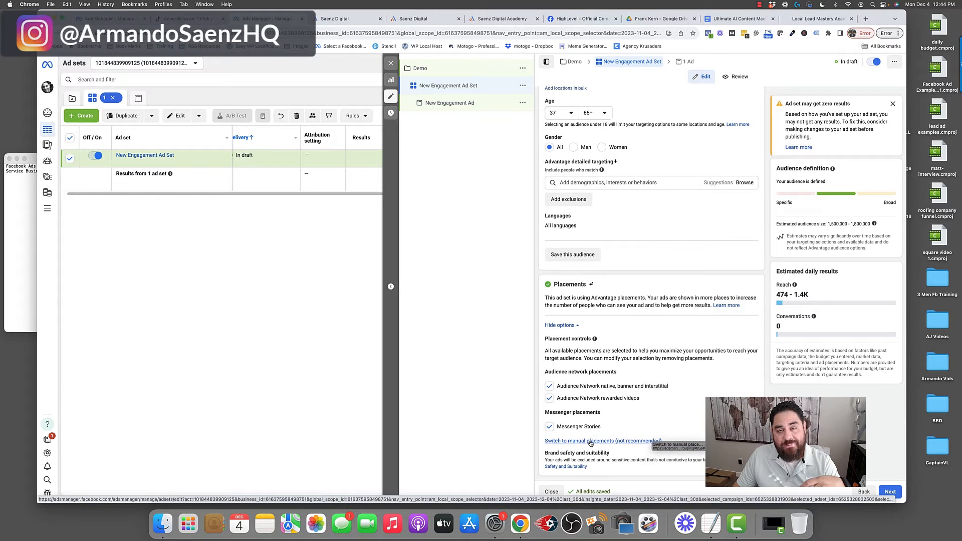
click(595, 442)
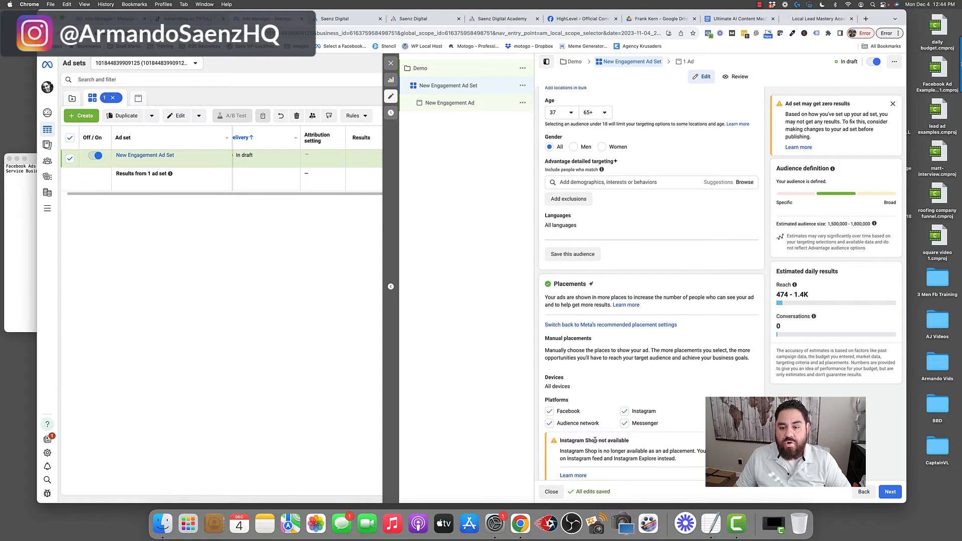
- Look through the manual placement devices, platforms and placement list
scroll(596, 442, down, 5)
scroll(595, 442, down, 2)
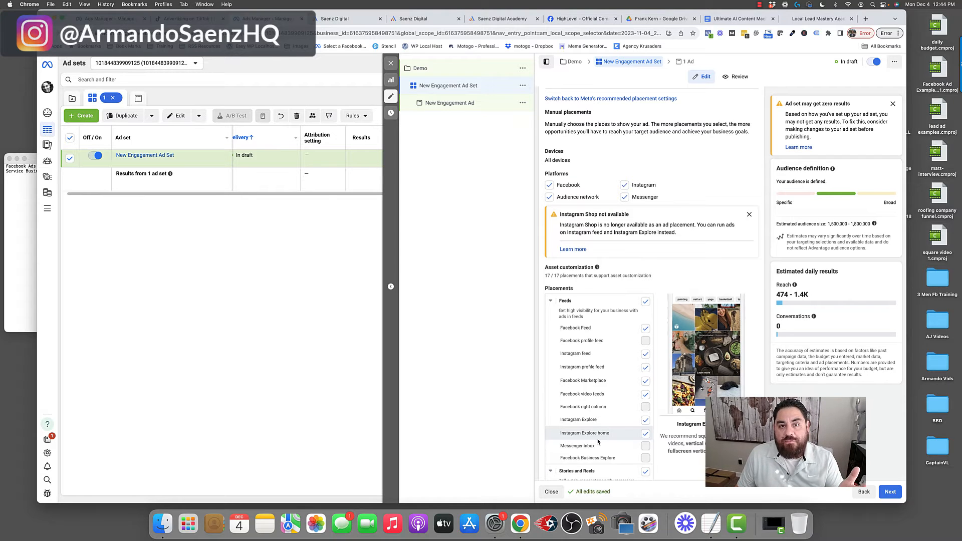
scroll(598, 441, down, 1)
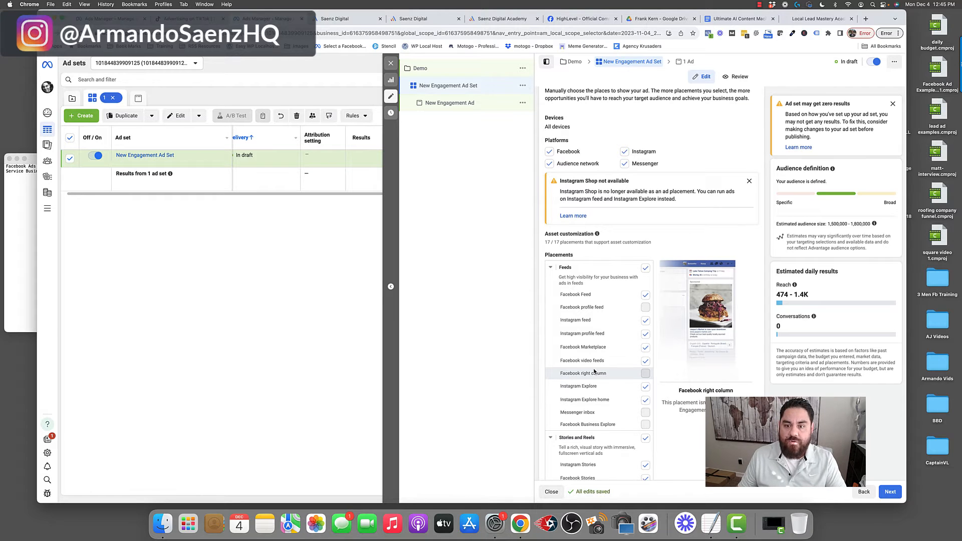
scroll(572, 166, up, 2)
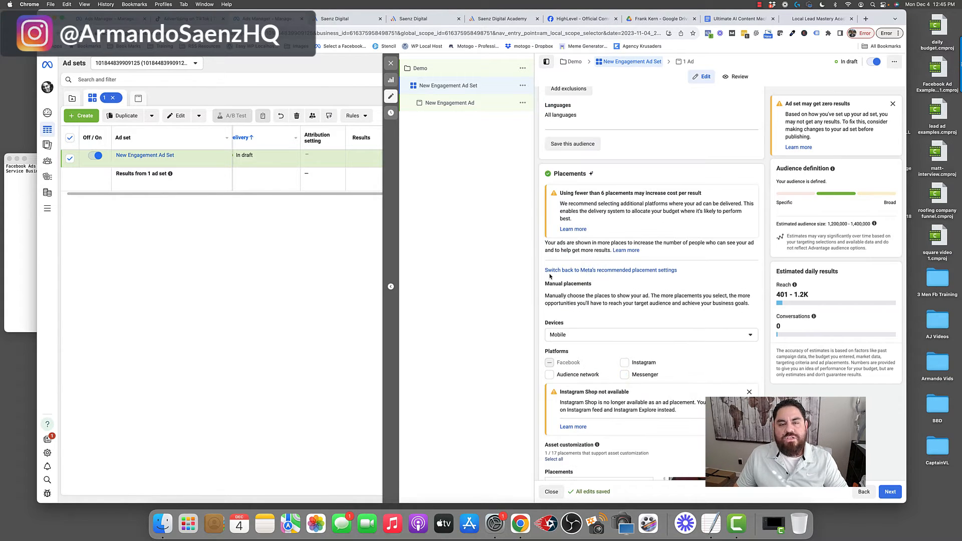
- Open the ad and rename it Demo
click(455, 103)
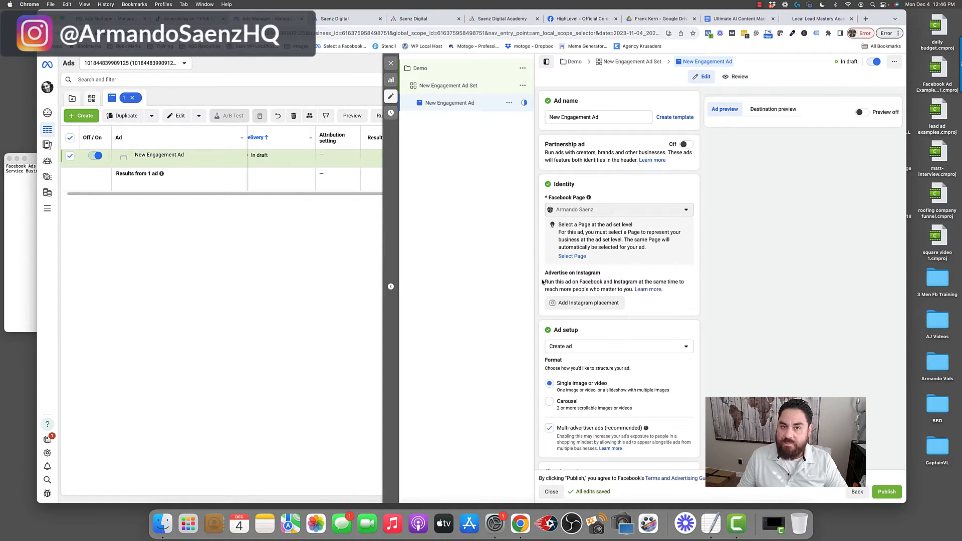
drag(646, 117, 544, 116)
text(Demo)
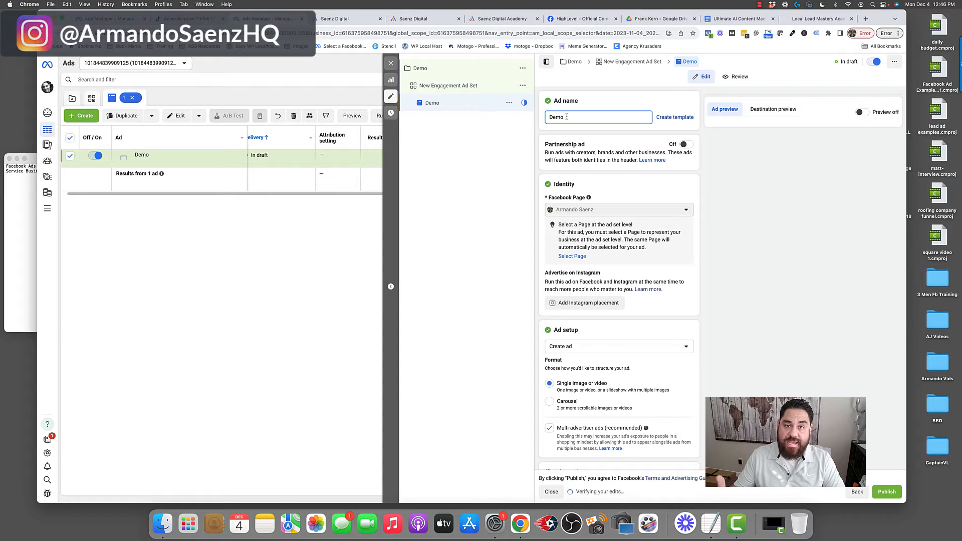
- Look over the ad setup format and ad creative sections of the ad
scroll(566, 151, down, 5)
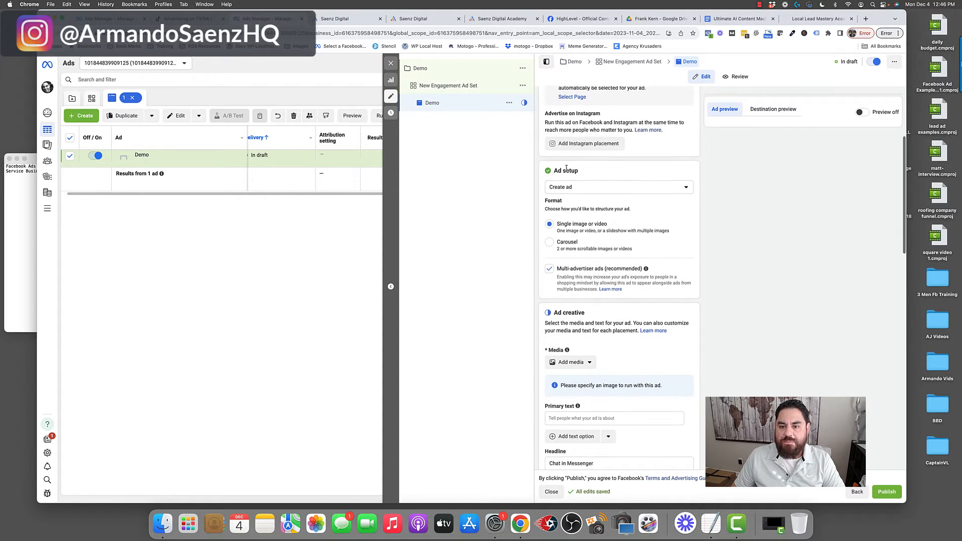
triple_click(566, 170)
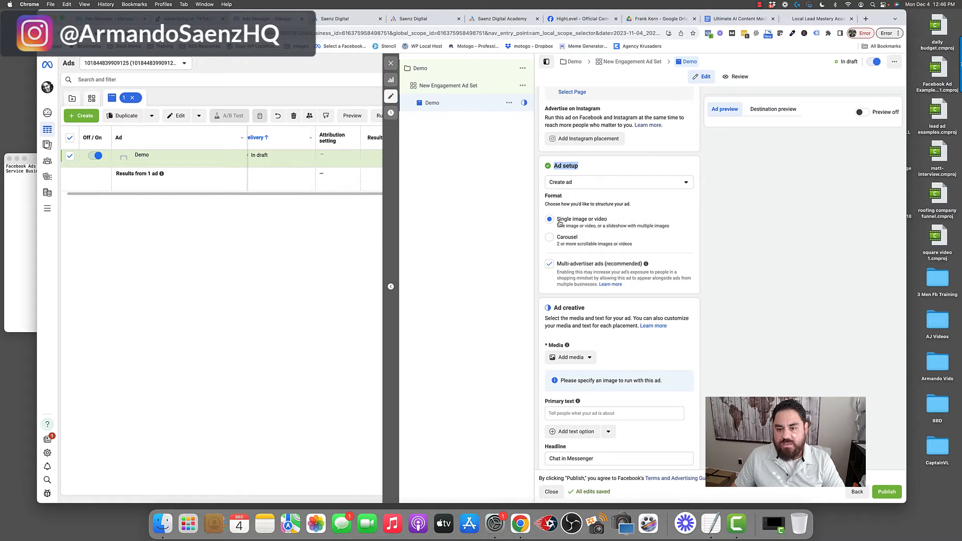
scroll(601, 223, up, 1)
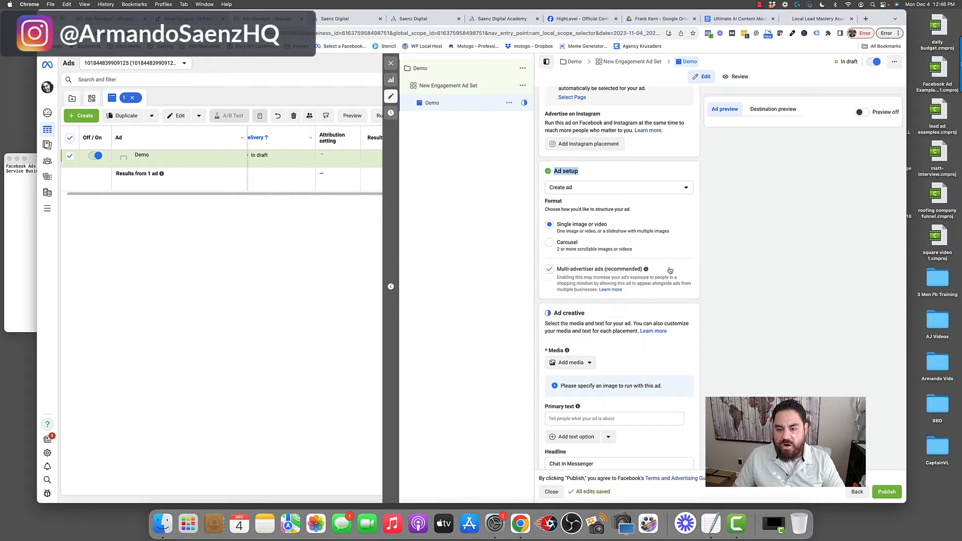
scroll(670, 271, down, 5)
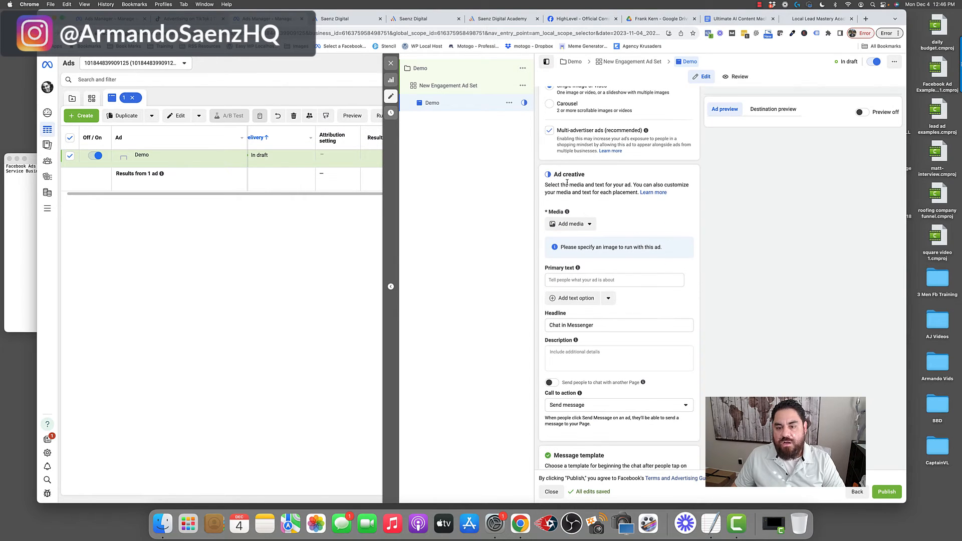
drag(553, 174, 591, 191)
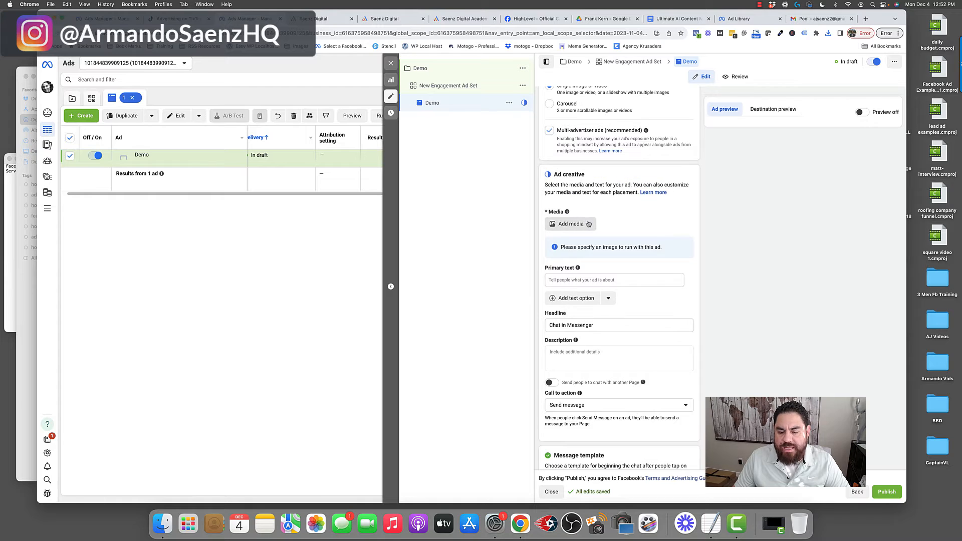
- Add an uploaded image of a boy by a pool as the ad's media and finish the media setup
click(572, 225)
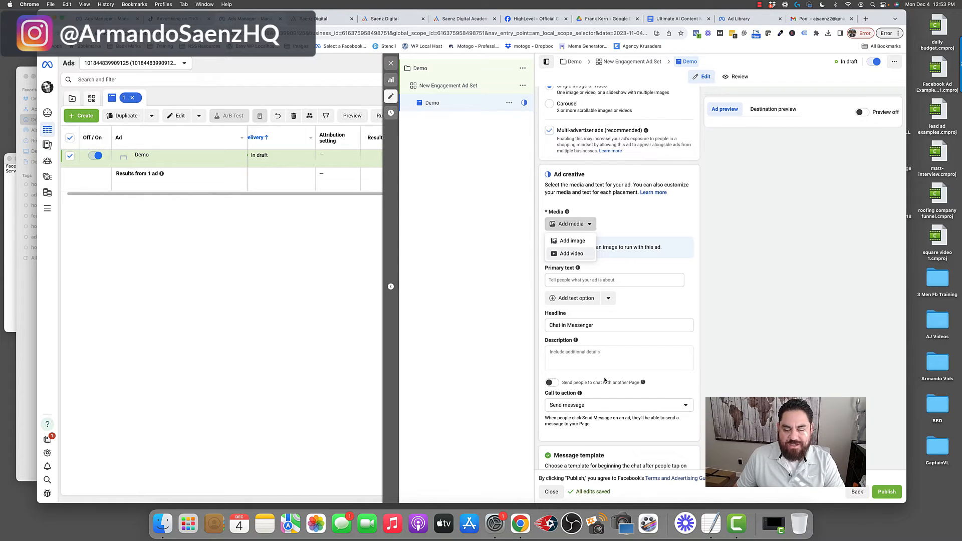
click(571, 242)
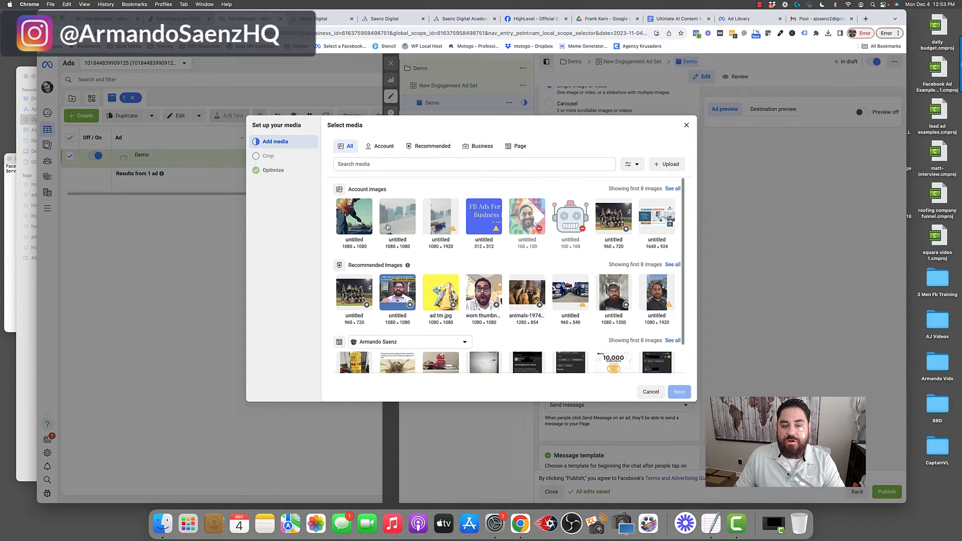
click(663, 168)
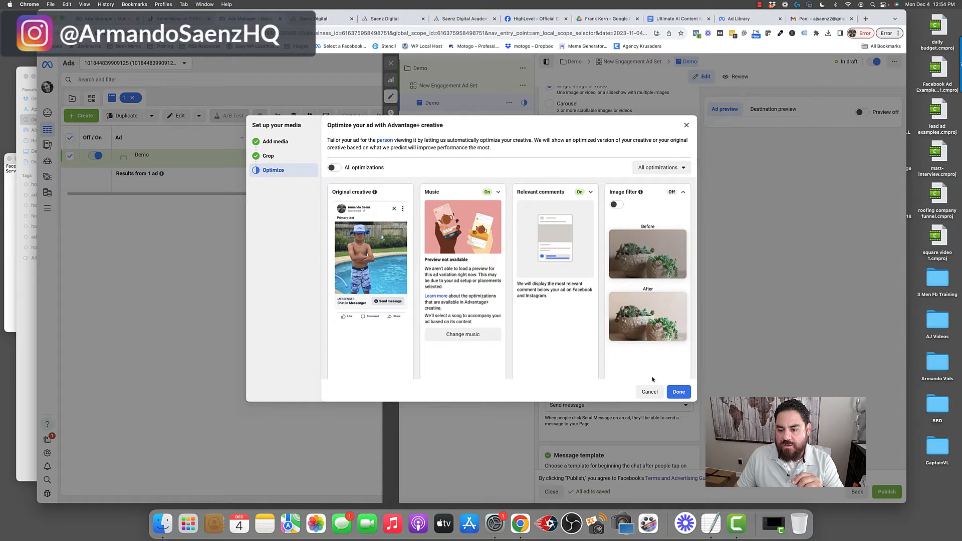
click(679, 392)
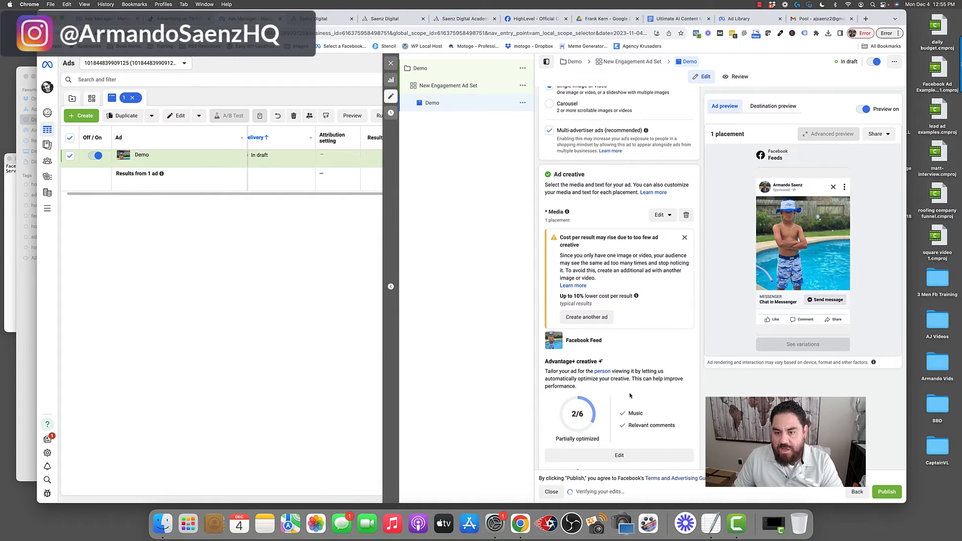
- Write the primary text introducing the Houston pool cleaning service and set the headline to Get An Honest Pool Cleaning Quote
scroll(646, 255, down, 5)
scroll(645, 254, down, 1)
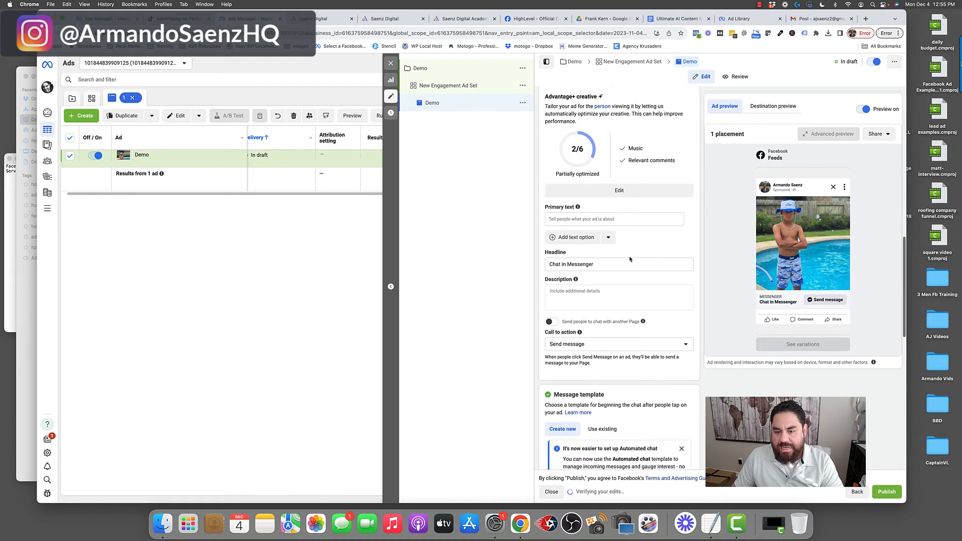
click(578, 217)
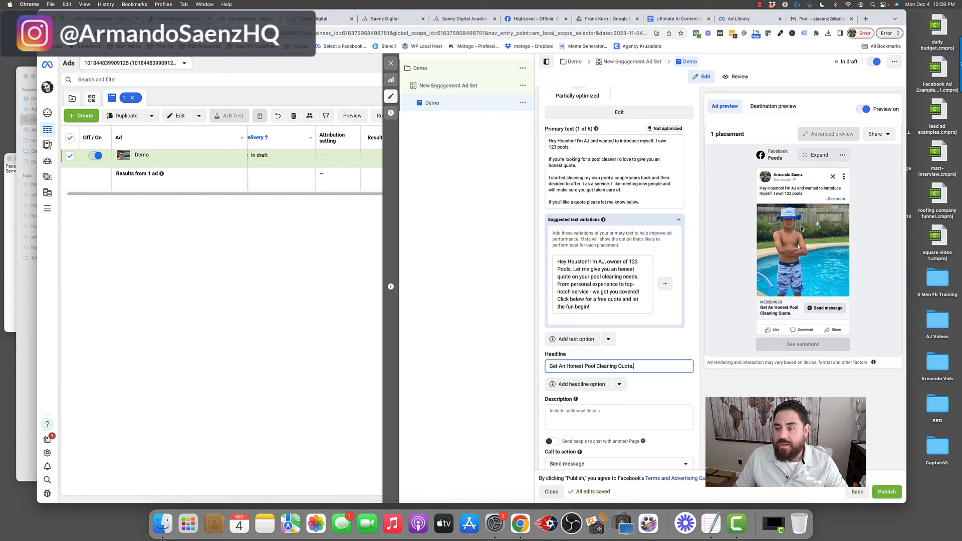
- Open the full-size mobile feed preview of the ad, expand its text, and close it
click(817, 157)
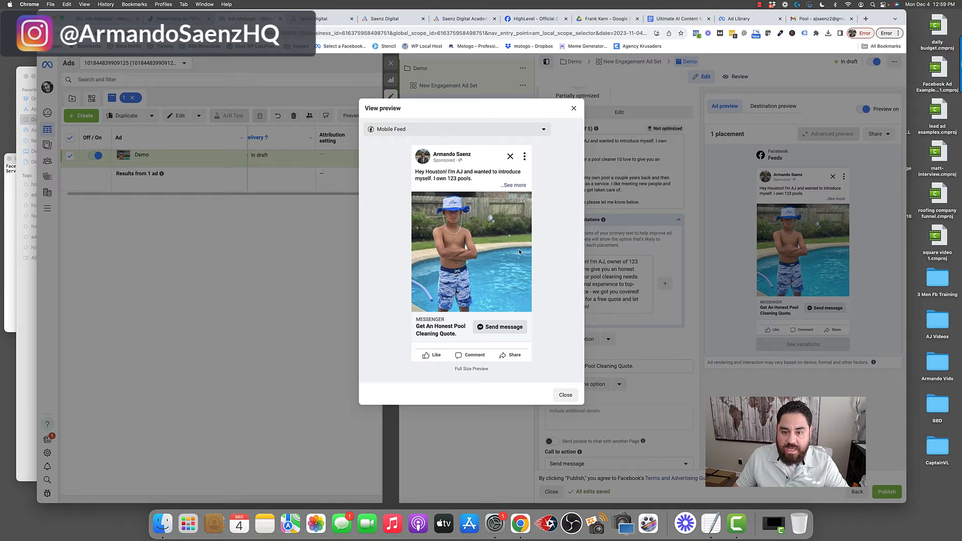
click(517, 185)
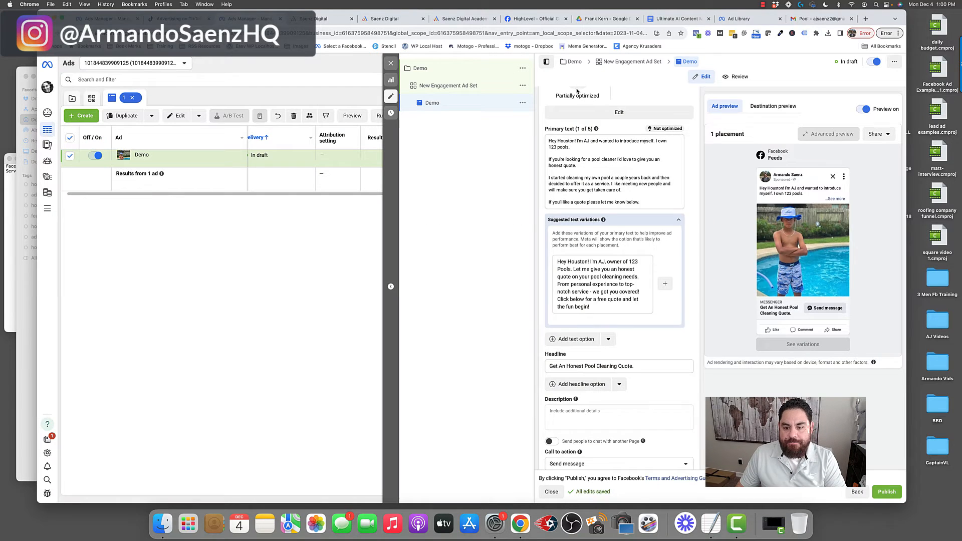
click(574, 89)
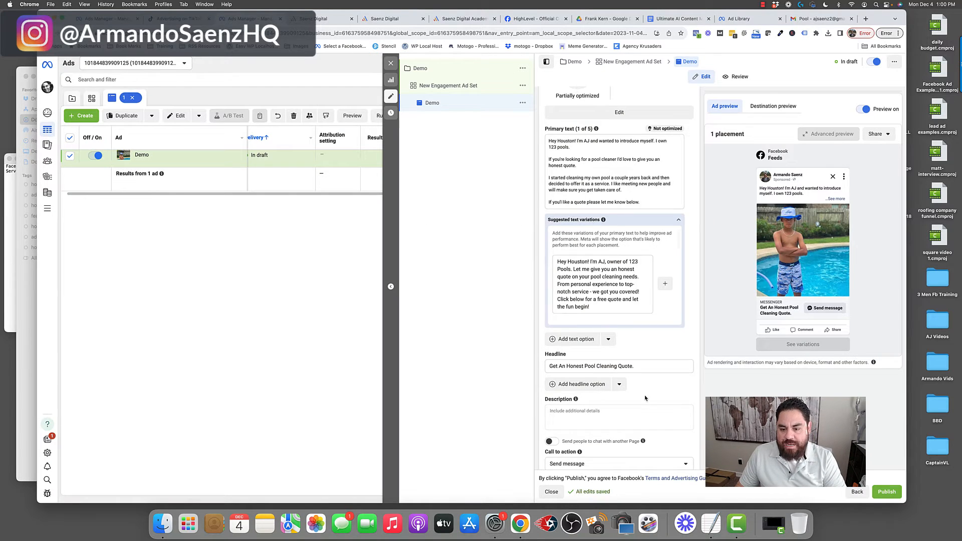
- Open the Start conversations message template for editing
scroll(652, 376, down, 4)
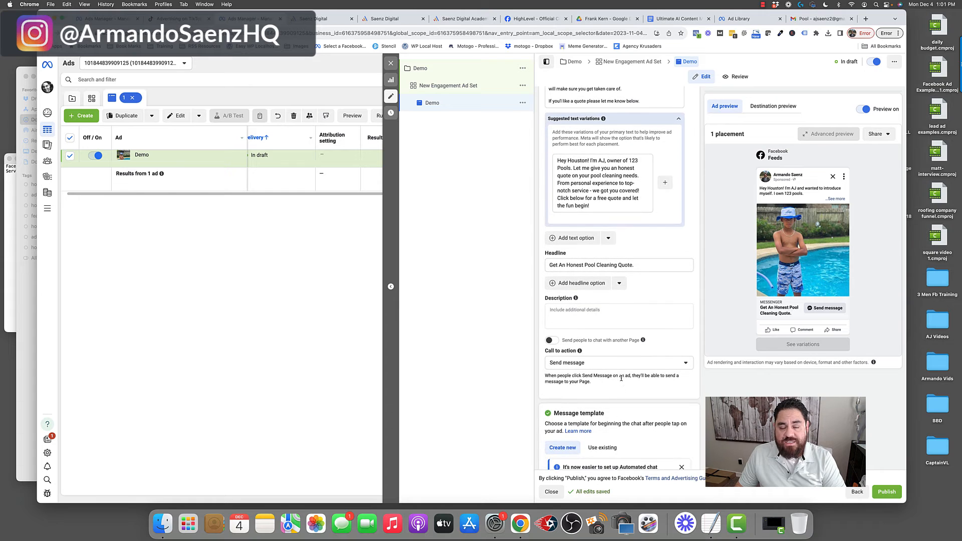
scroll(622, 379, down, 4)
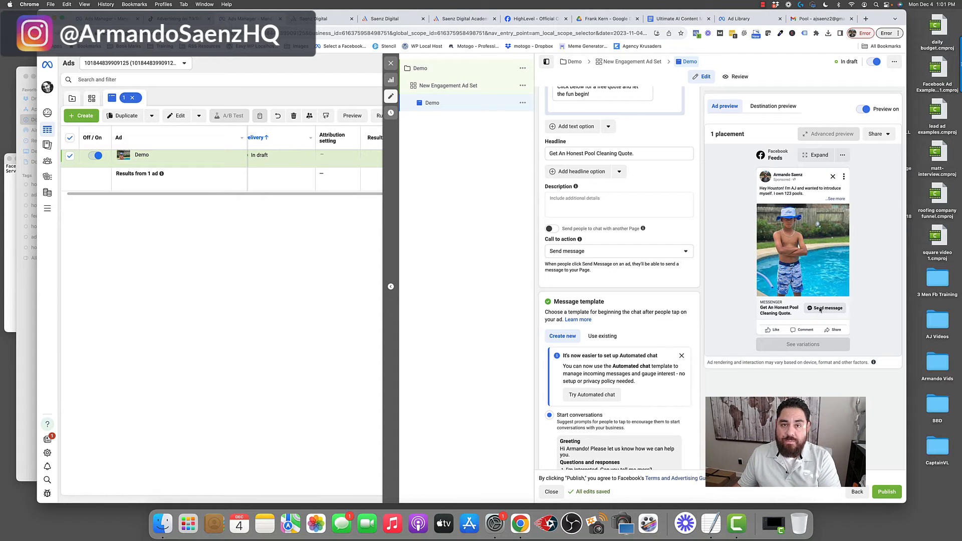
scroll(605, 430, down, 3)
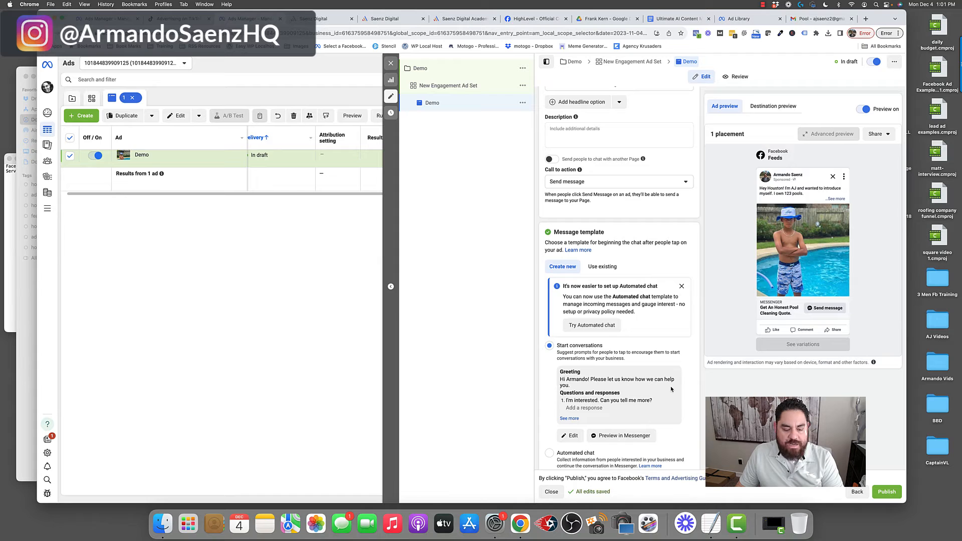
scroll(680, 374, down, 3)
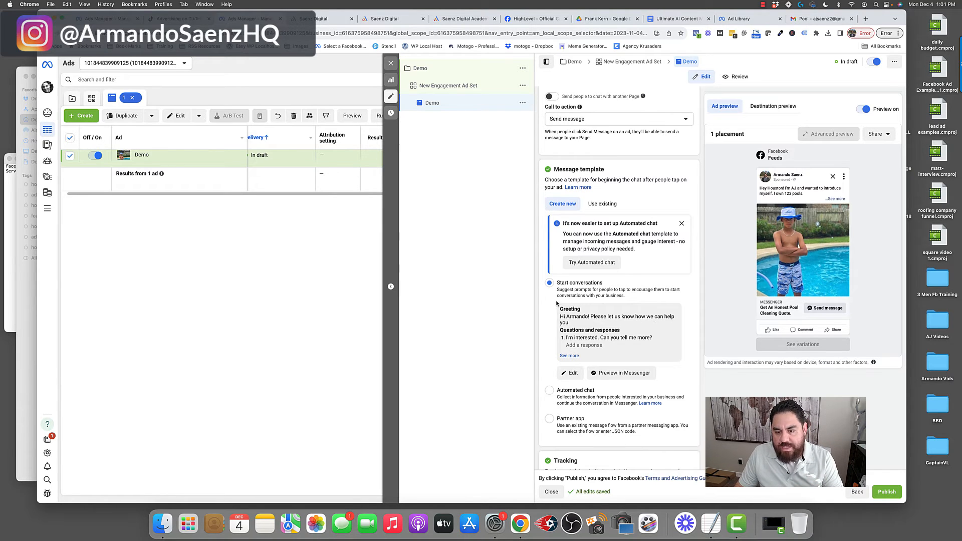
drag(556, 283, 604, 284)
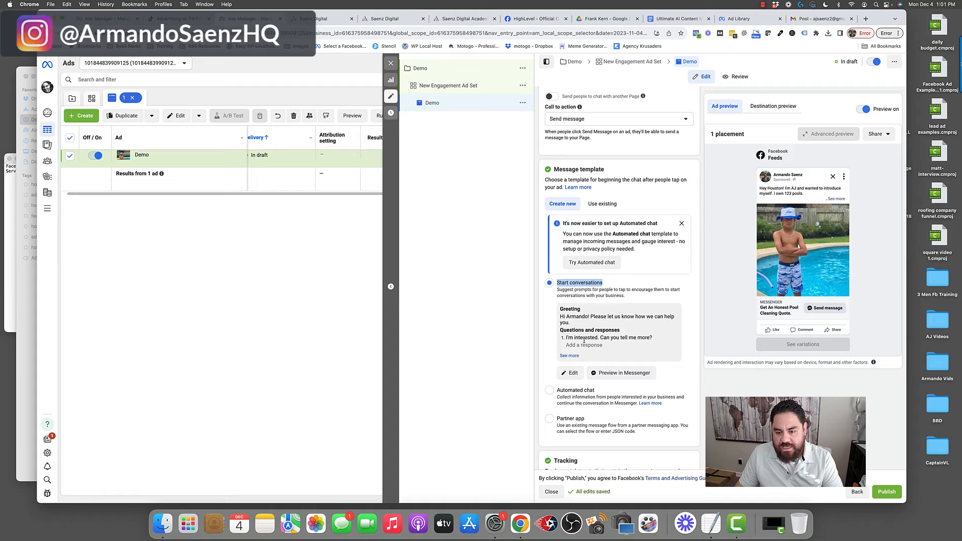
click(572, 373)
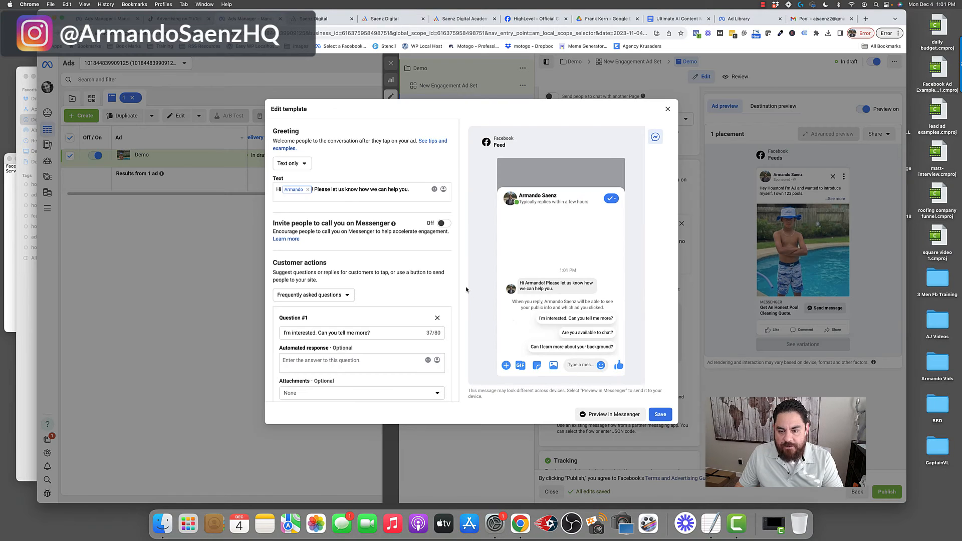
- Remove the suggested question and set the template's customer actions to None
click(435, 318)
click(346, 295)
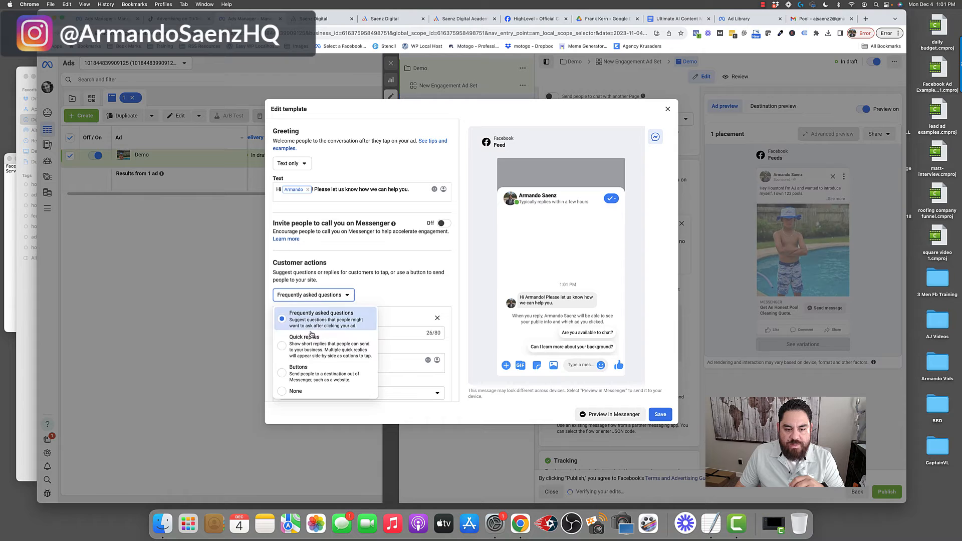
click(305, 391)
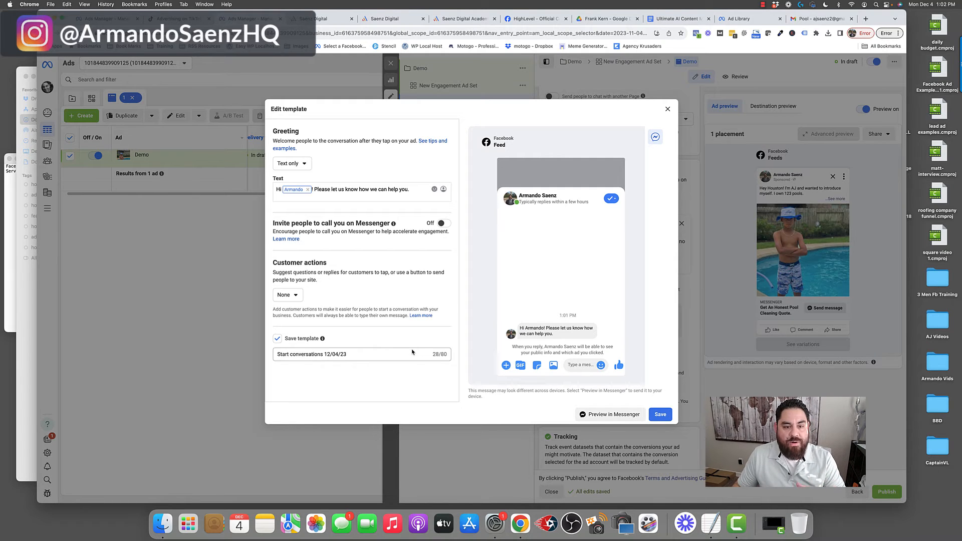
- Change the greeting to ask 'Do you need a pool cleaned? Please leave your number and I'll reach out.' and save the template
text(Do you need a pool cleaned? Please leave your number and I'll reach out.)
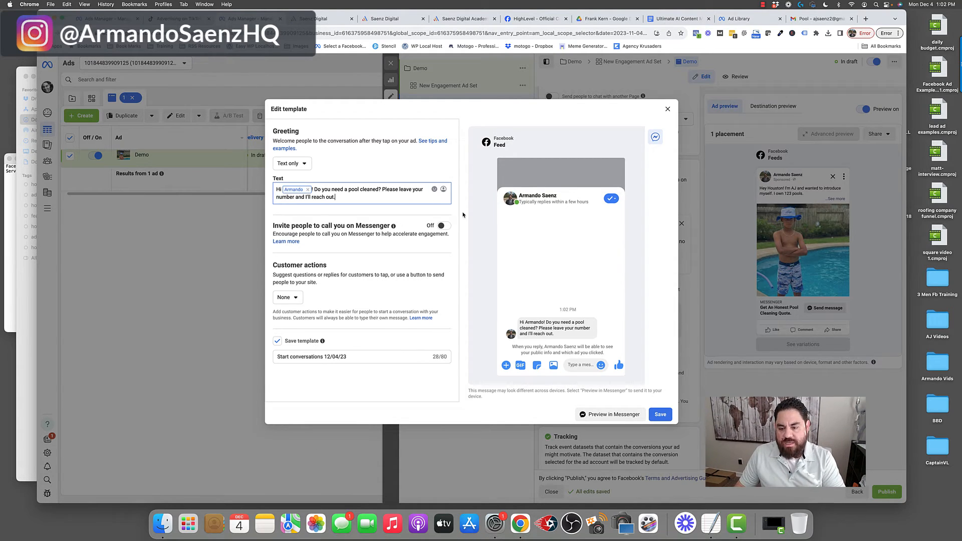
click(661, 416)
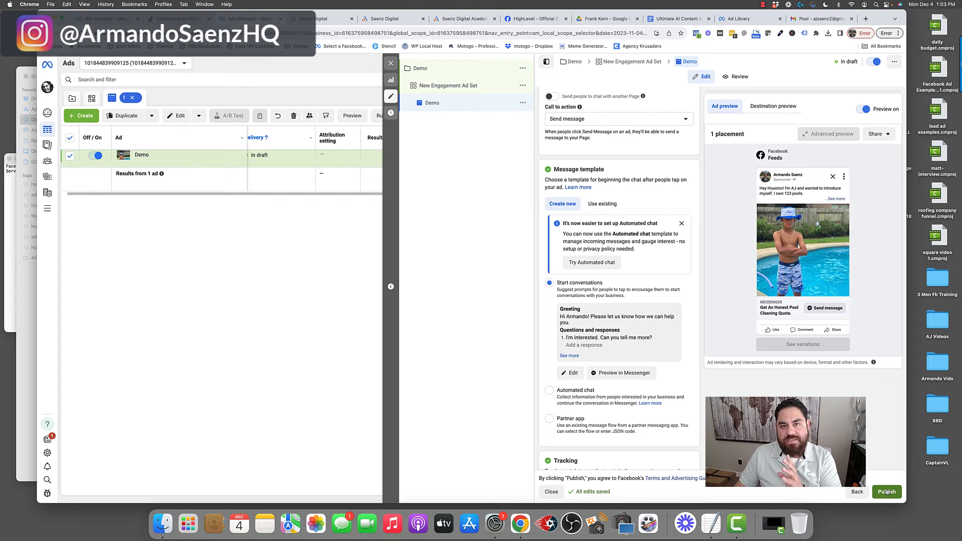
- Switch to the CRM and review the Facebook and Instagram integration's ad account connection in settings
click(392, 64)
click(490, 239)
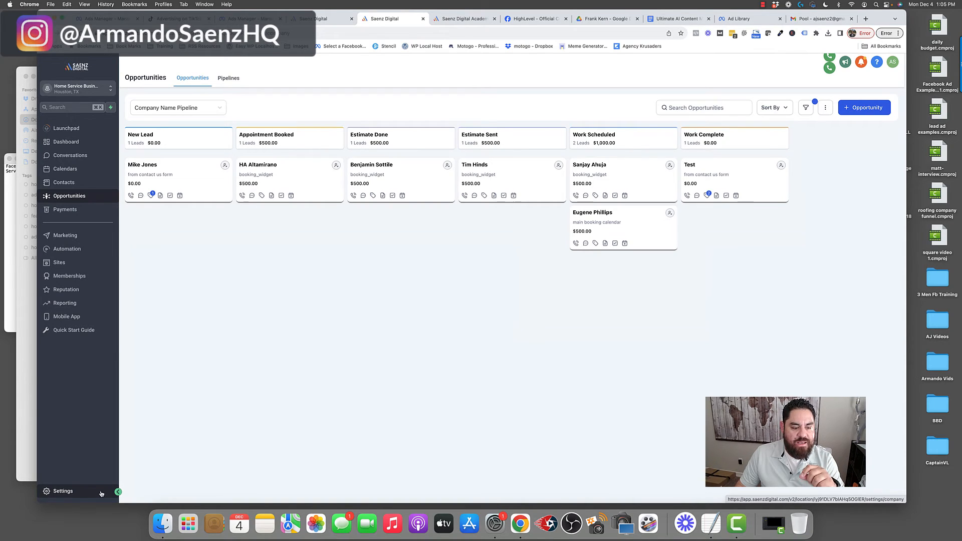
click(63, 492)
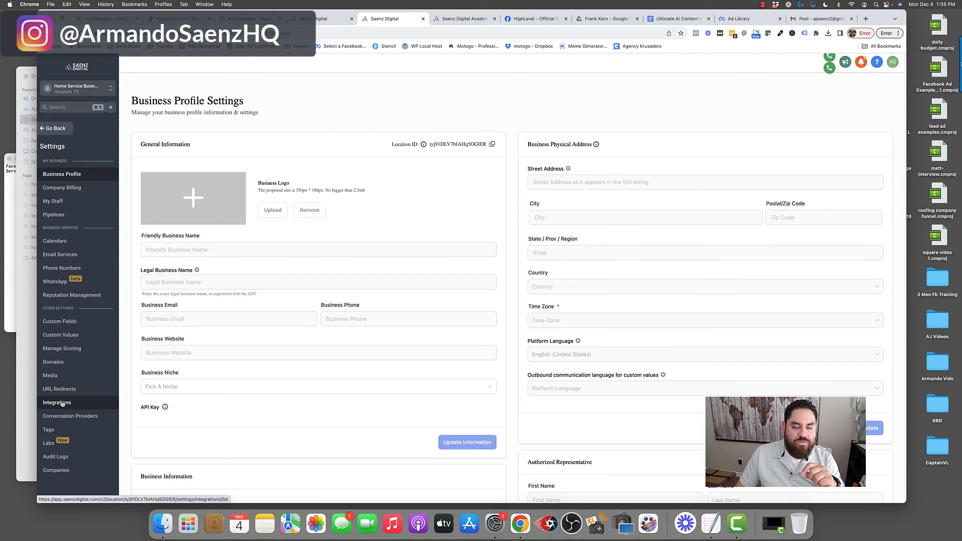
click(62, 404)
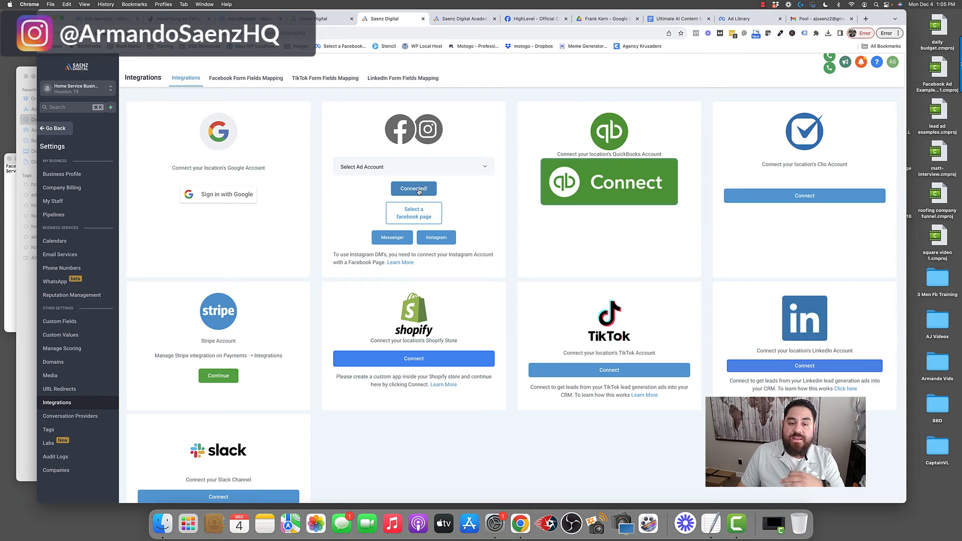
click(455, 167)
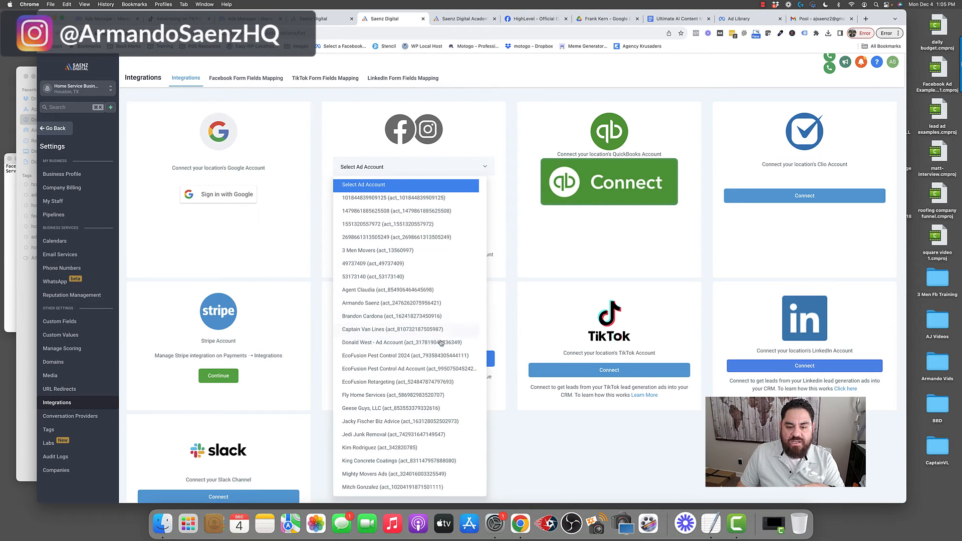
click(499, 243)
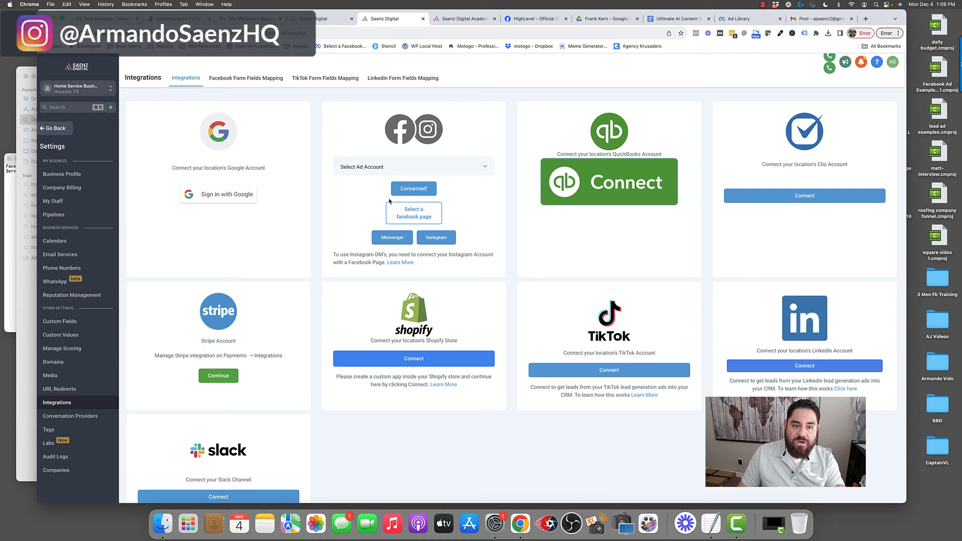
click(57, 128)
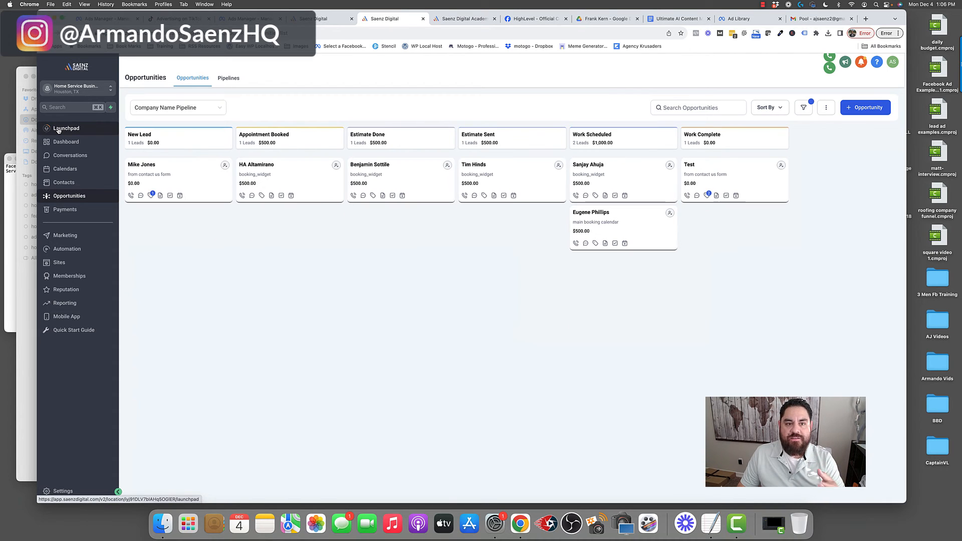
- Open the Facebook Messenger workflow and examine its Messenger reply trigger and first condition
click(326, 20)
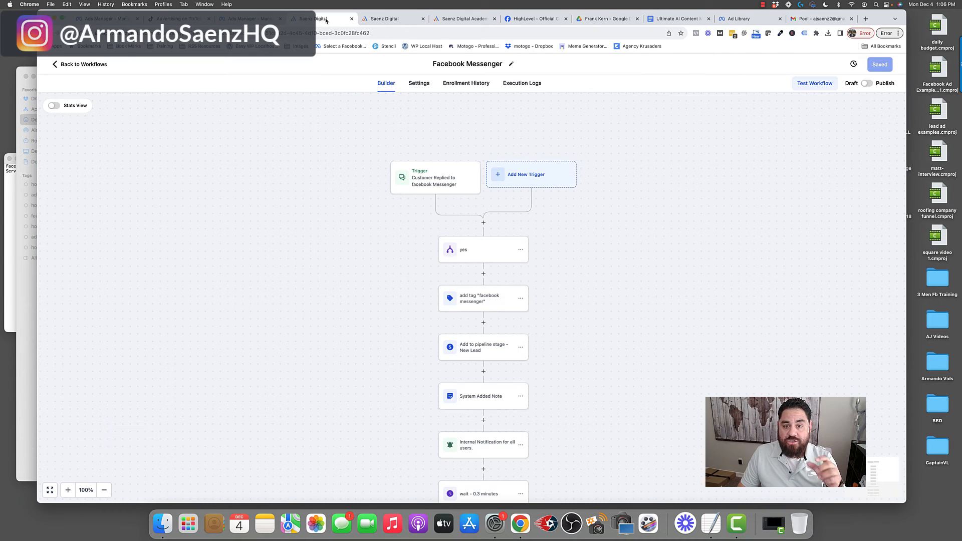
scroll(361, 240, down, 2)
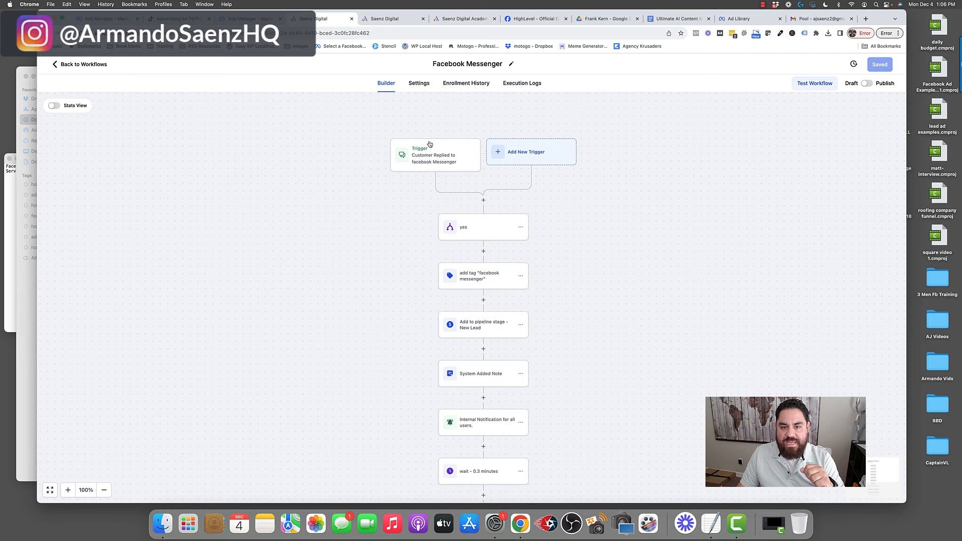
scroll(430, 161, left, 1)
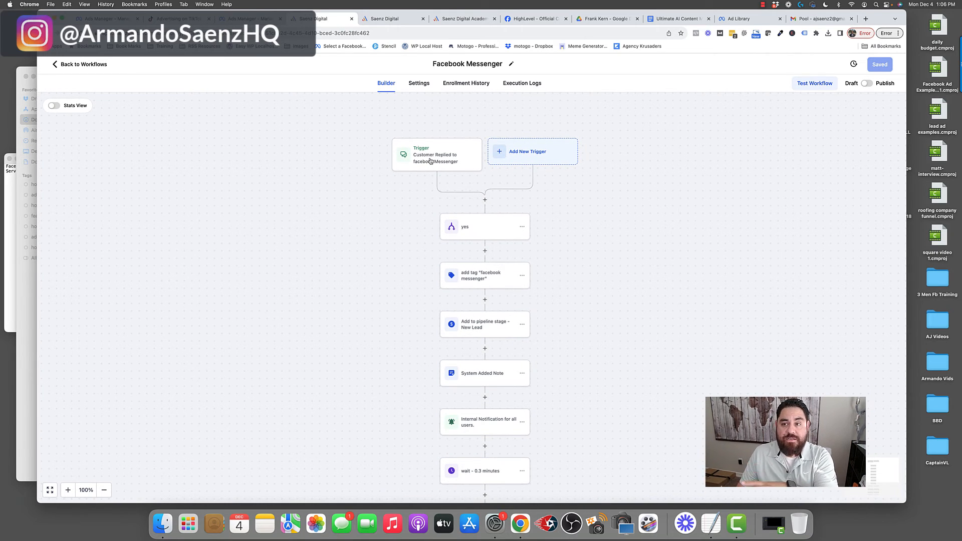
click(436, 159)
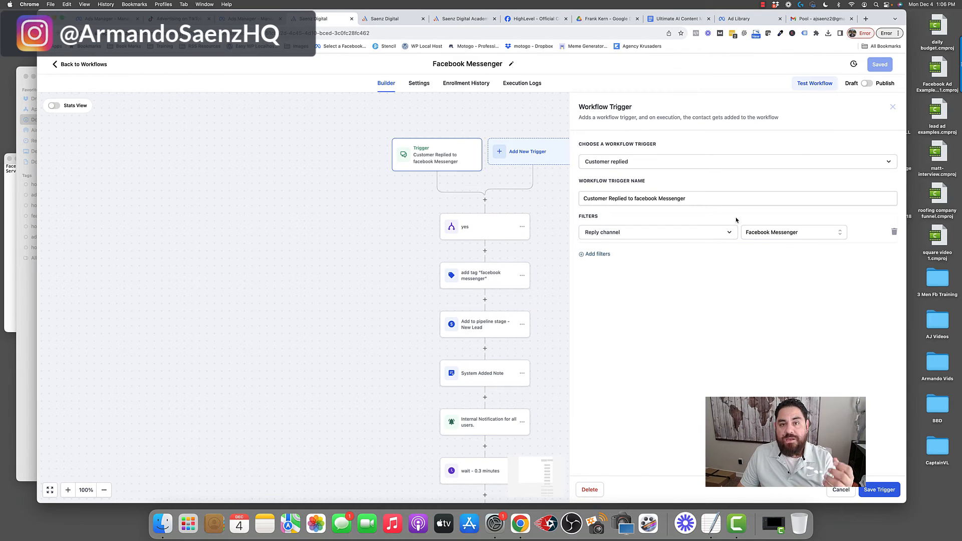
click(842, 490)
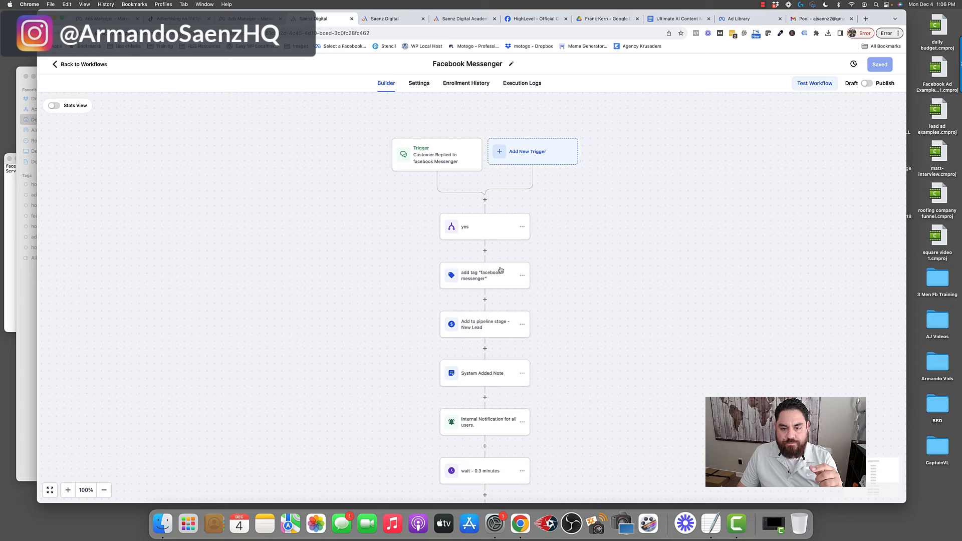
click(487, 230)
scroll(541, 276, down, 2)
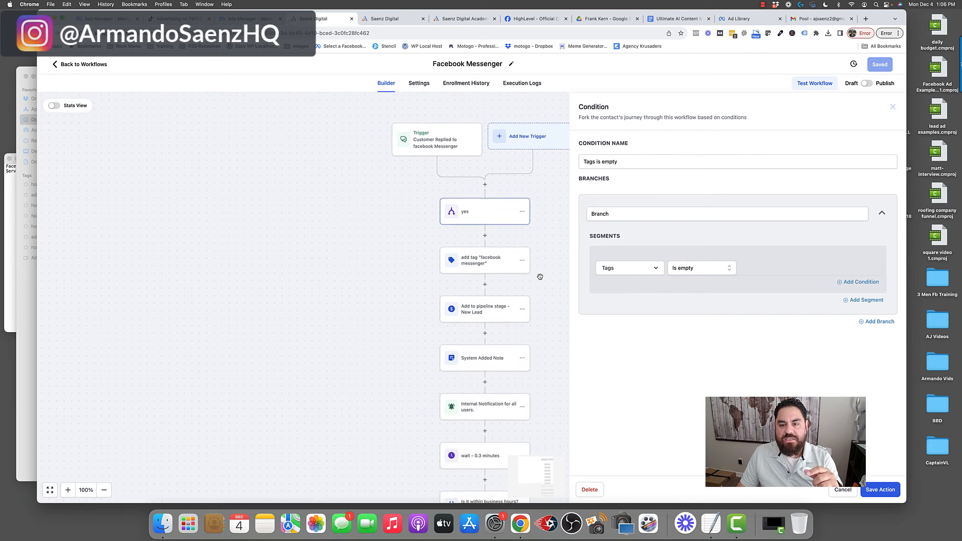
scroll(540, 277, down, 1)
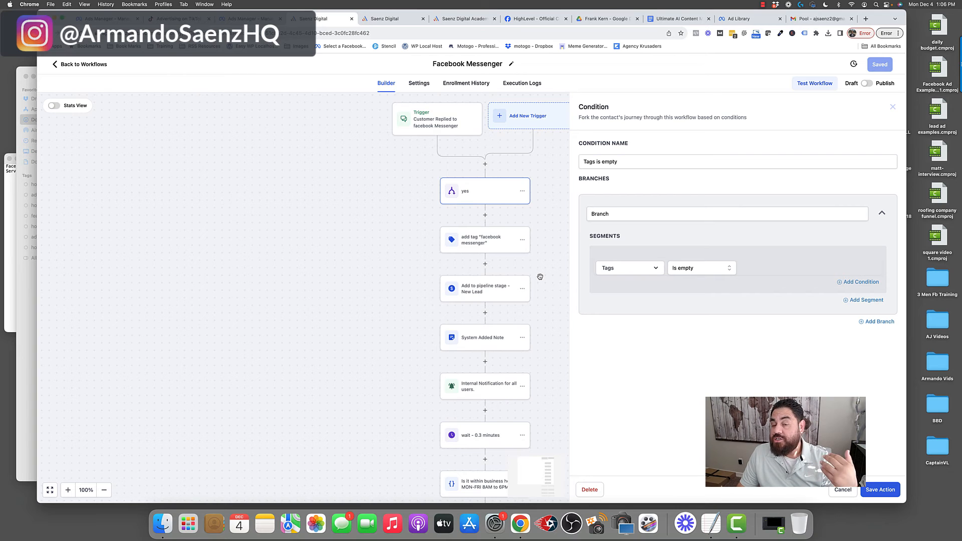
click(842, 490)
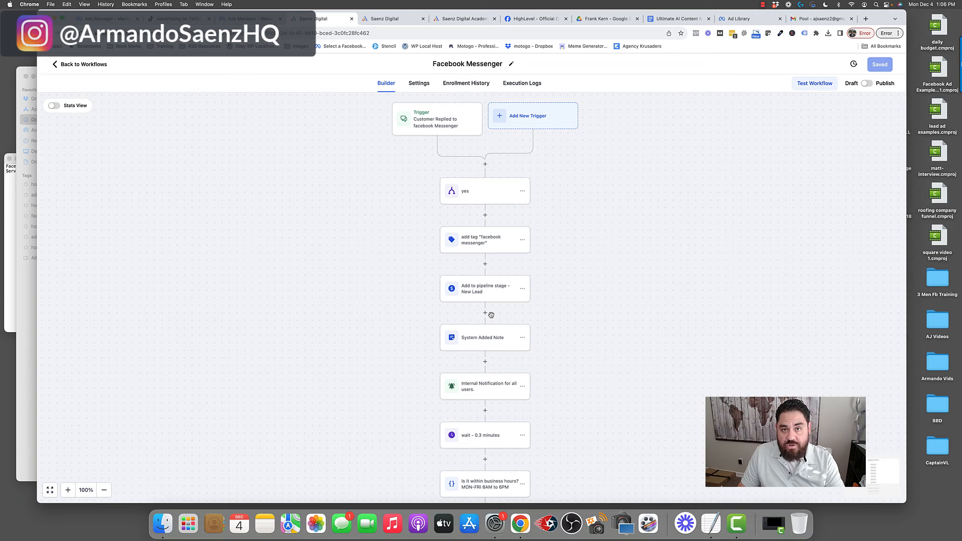
- Inspect the workflow's tag and pipeline-stage actions alongside the opportunities pipeline board
click(480, 246)
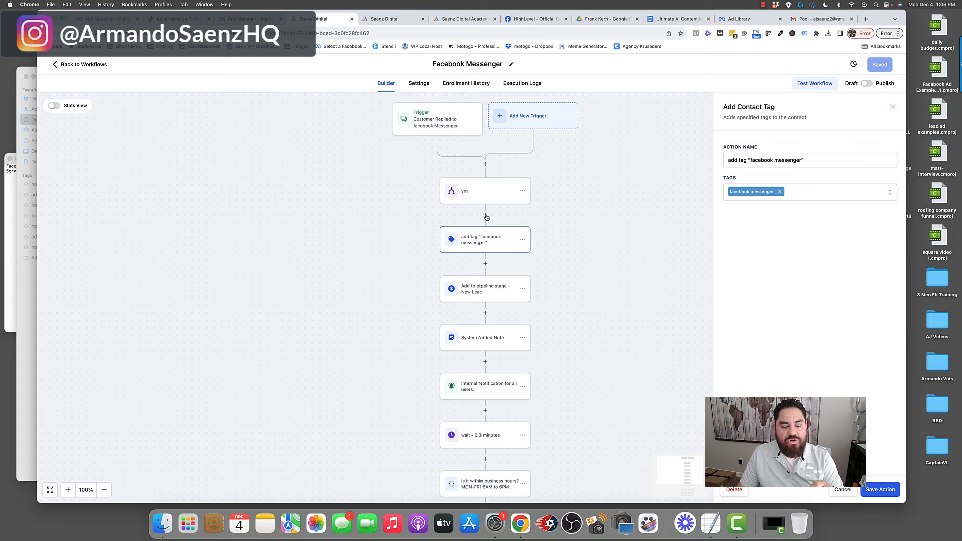
click(482, 287)
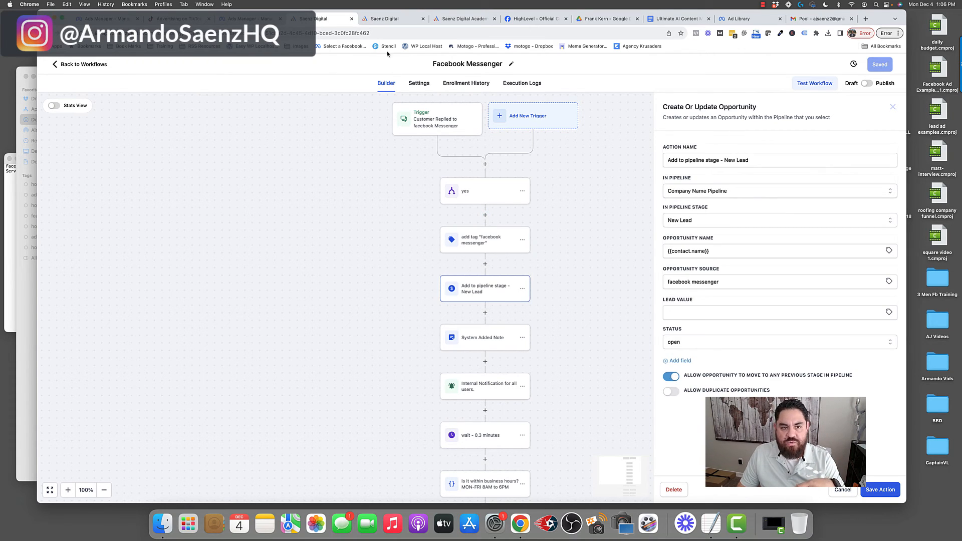
click(386, 19)
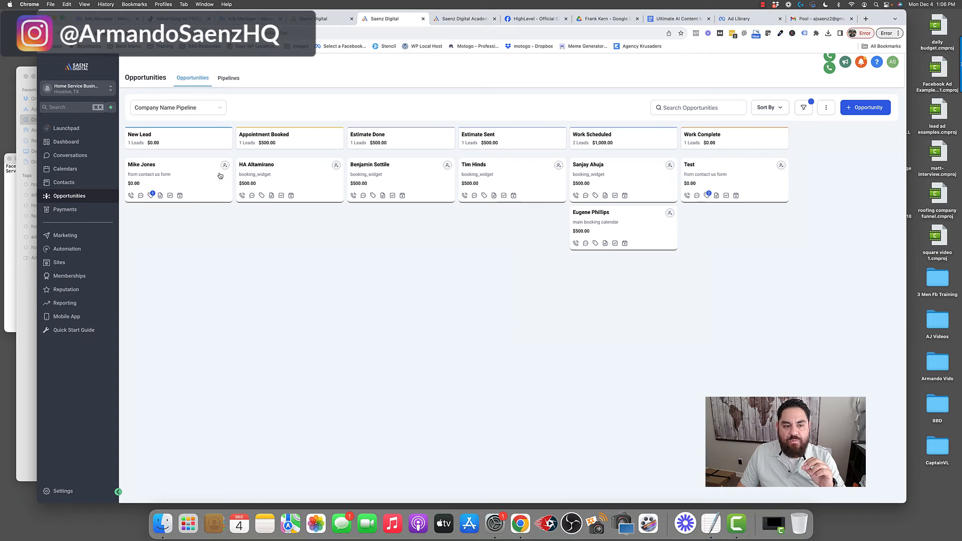
drag(184, 197, 180, 155)
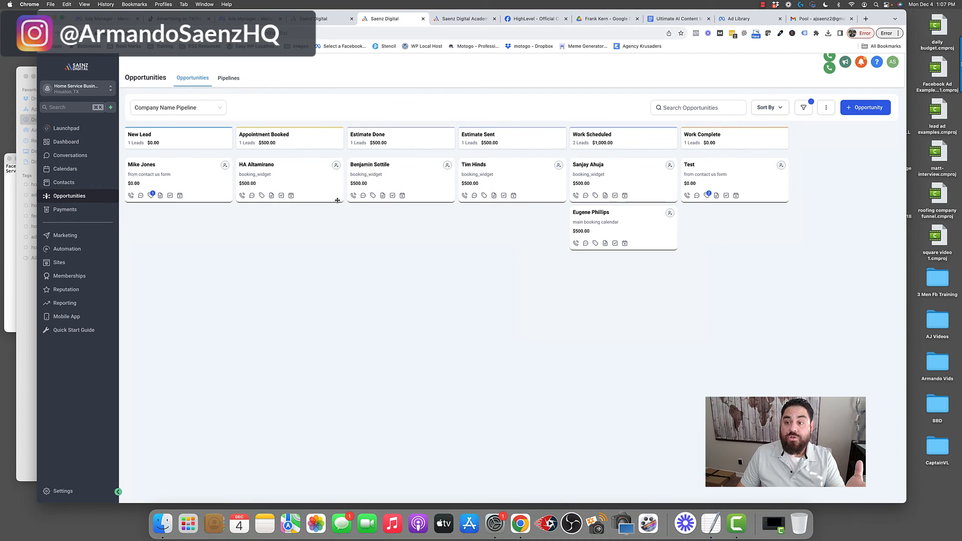
click(326, 18)
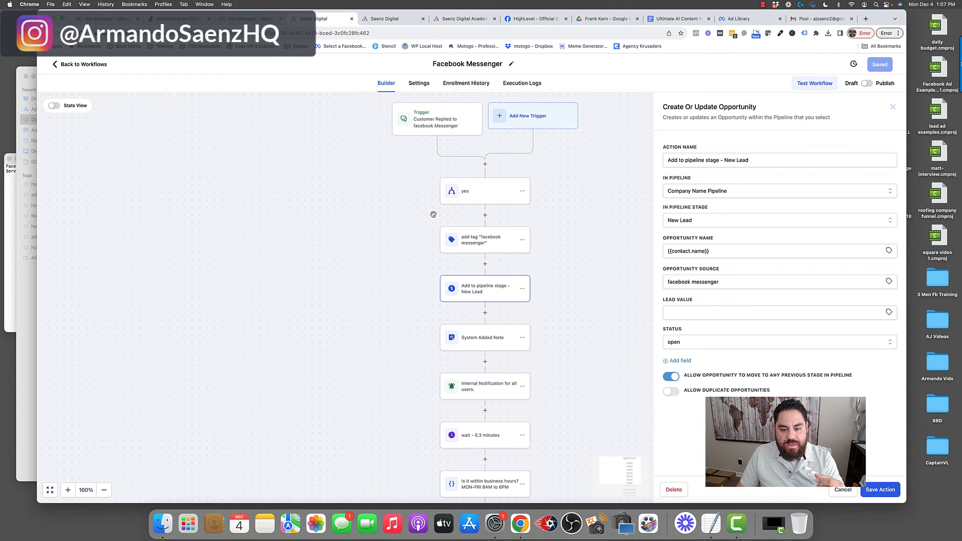
scroll(434, 214, down, 3)
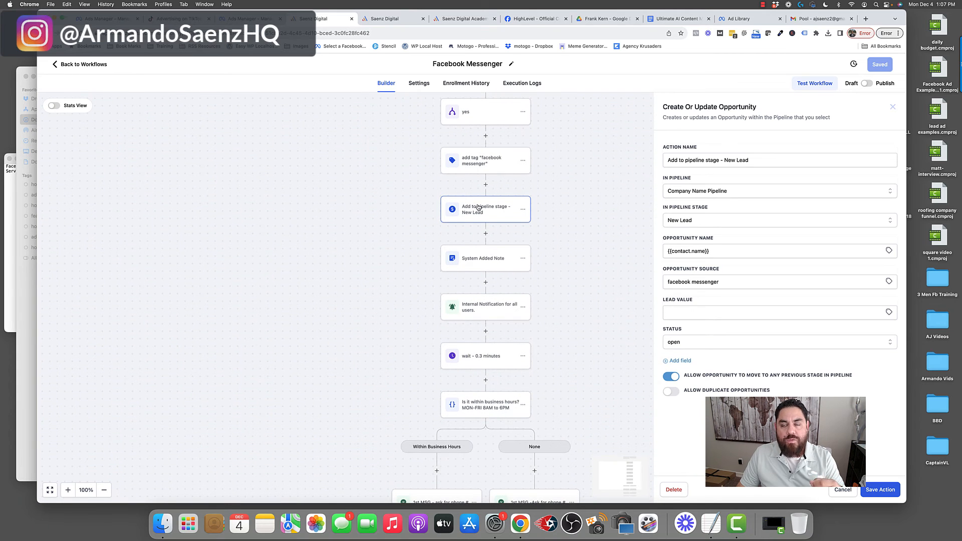
- Review the workflow's note, internal notification and wait actions
click(485, 260)
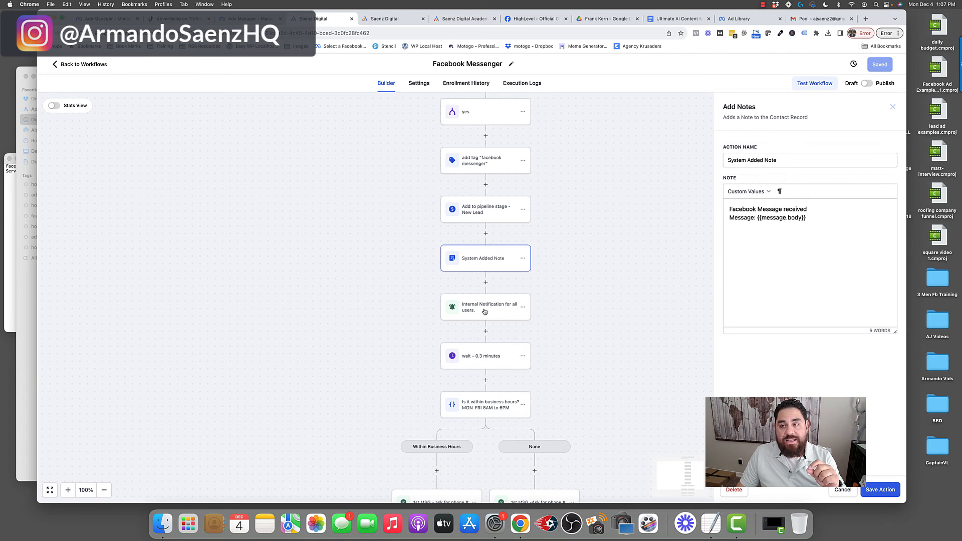
scroll(485, 312, down, 2)
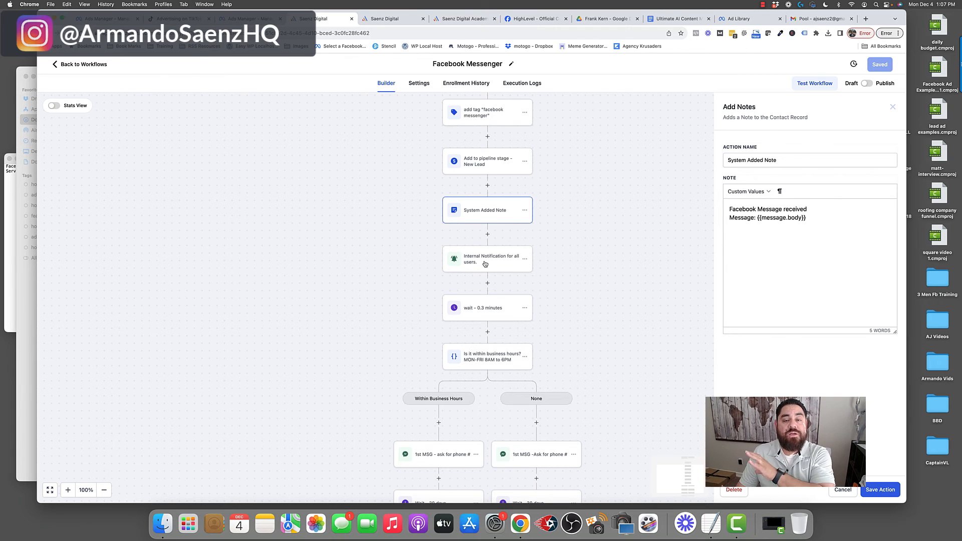
scroll(486, 263, down, 2)
click(504, 258)
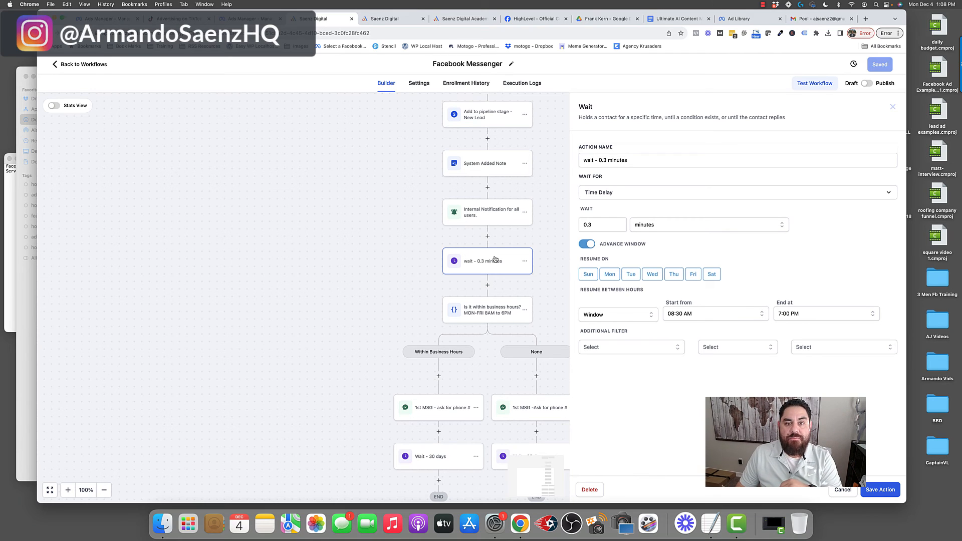
click(381, 20)
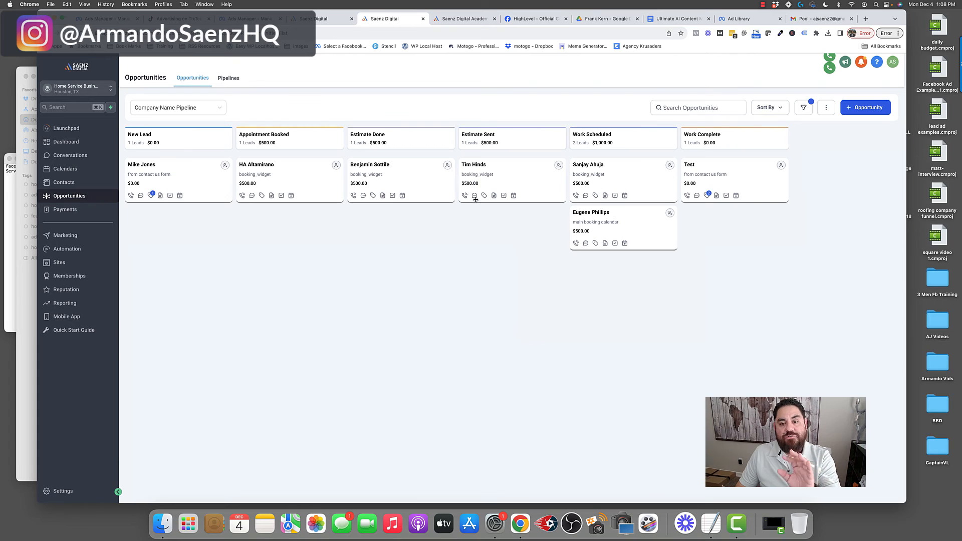
click(325, 20)
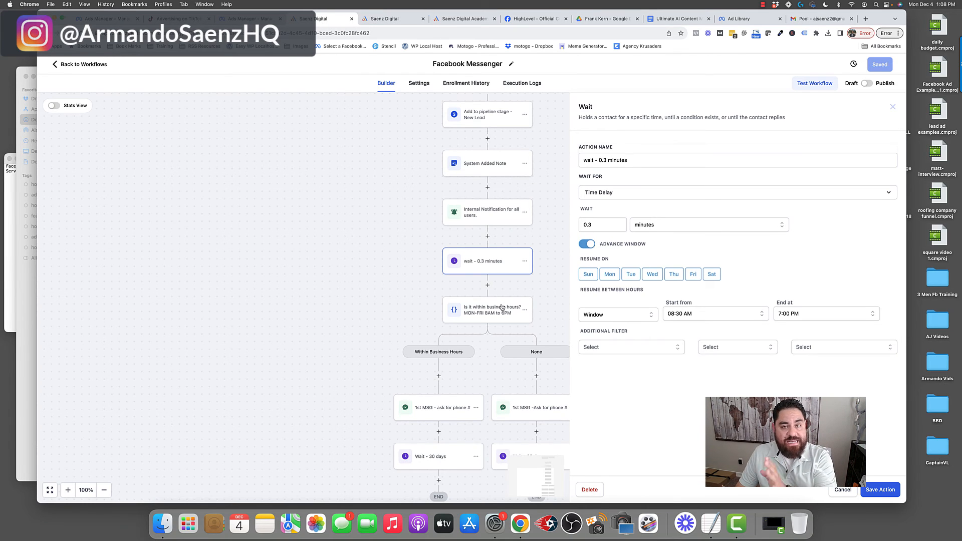
scroll(502, 307, down, 3)
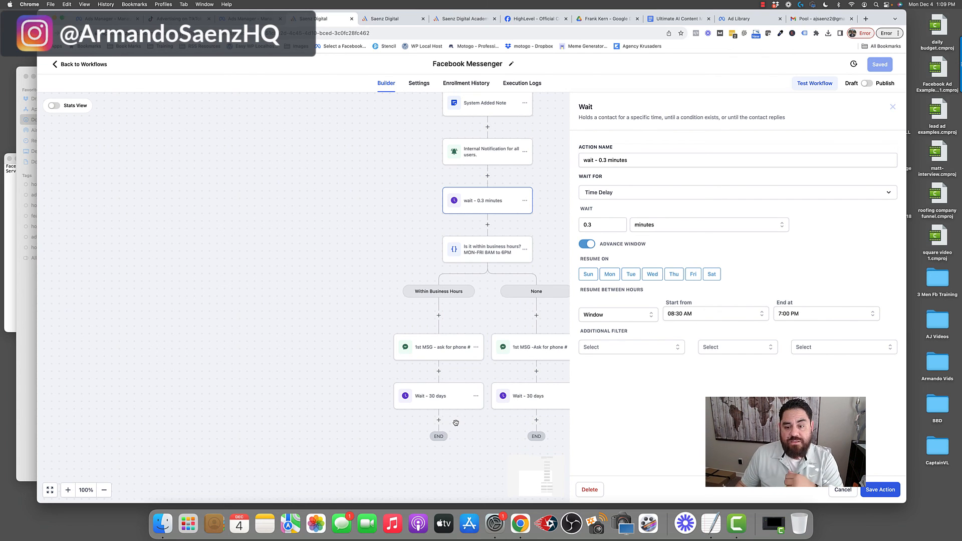
- Inspect the after-hours Messenger reply asking for a phone number and the business-hours condition
click(539, 349)
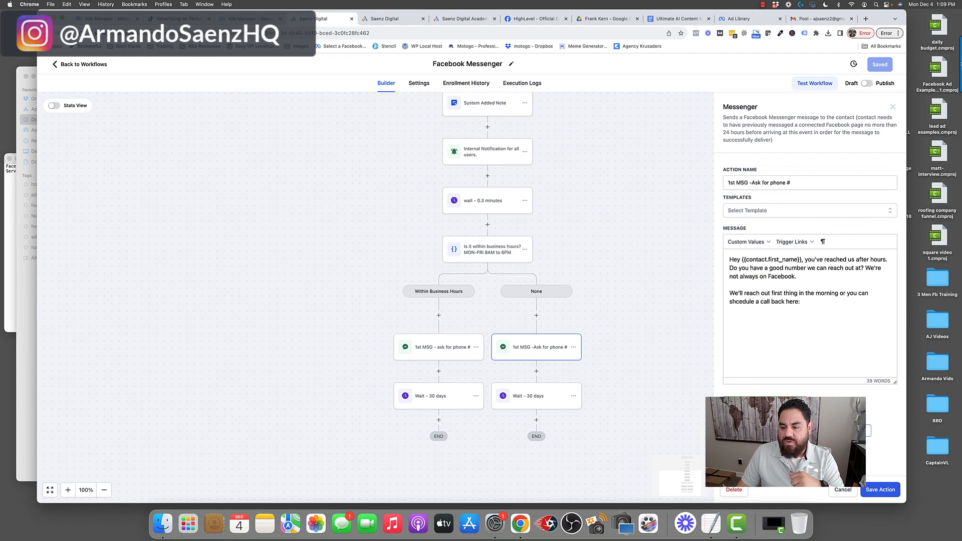
click(842, 491)
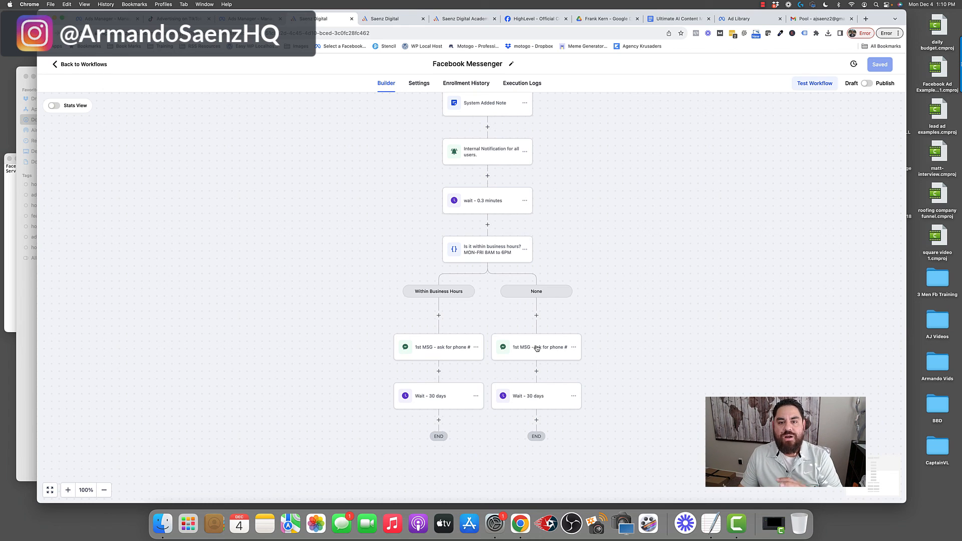
click(487, 253)
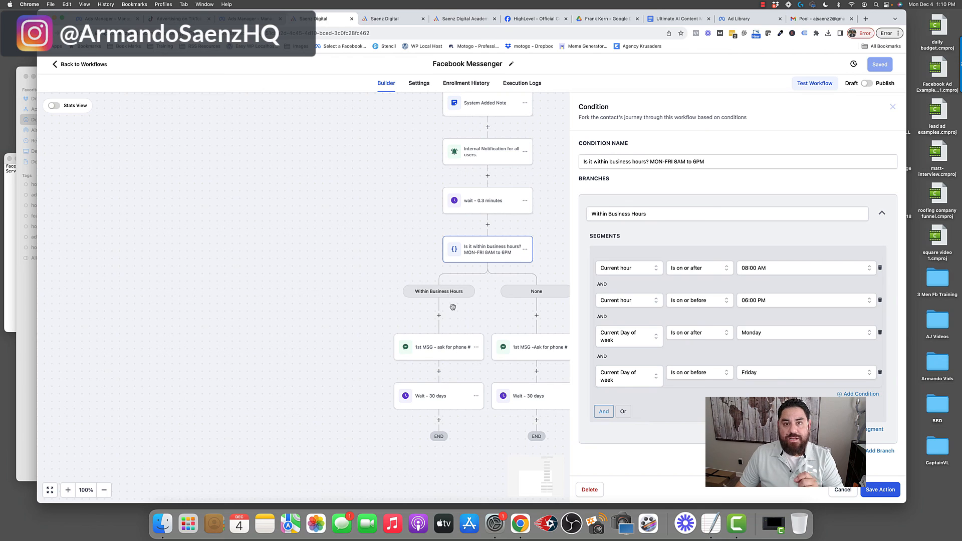
click(396, 18)
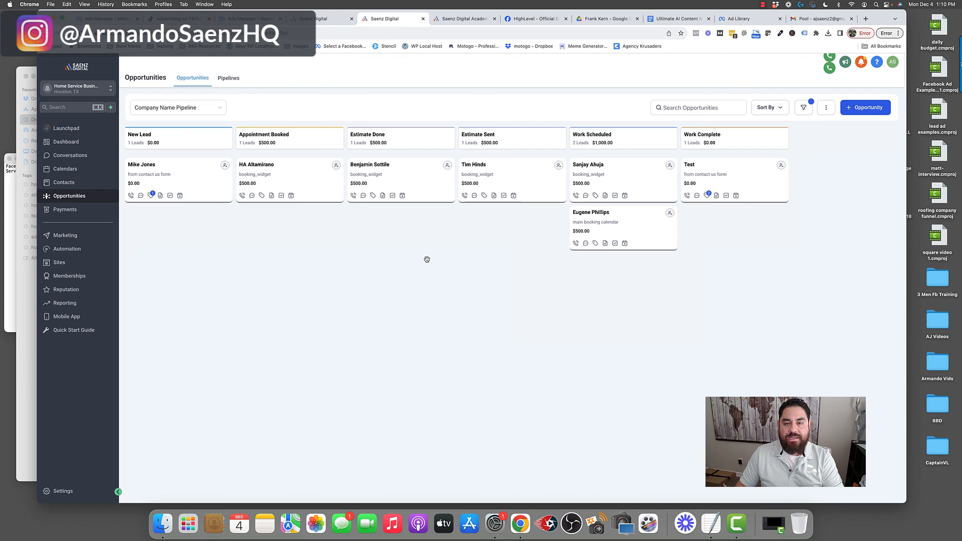